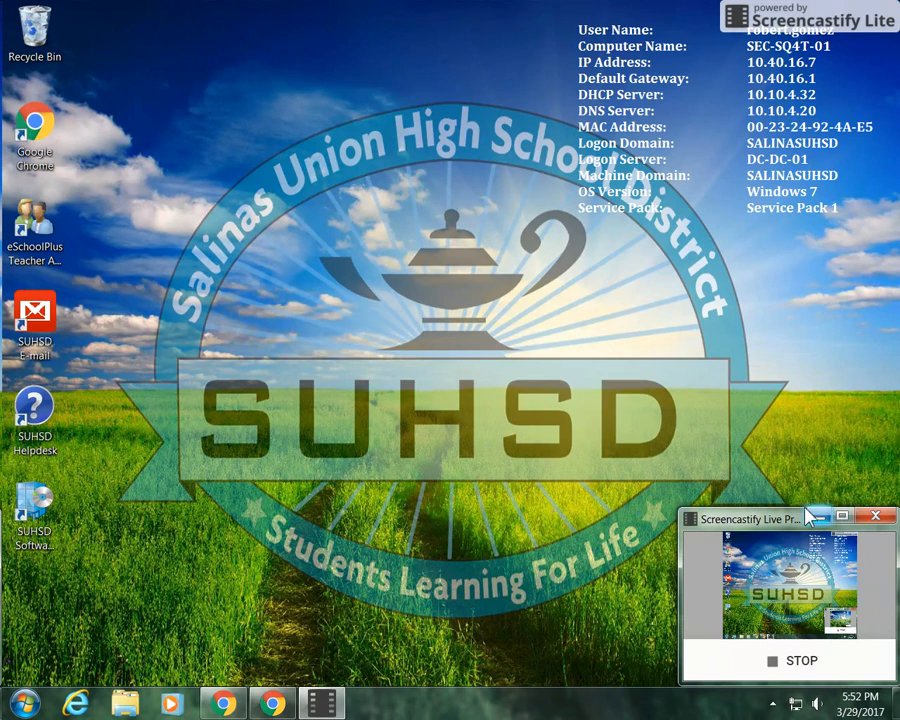
Step: Launch Word 2013 from the Start menu's program list and create a blank document
left_click(806, 512)
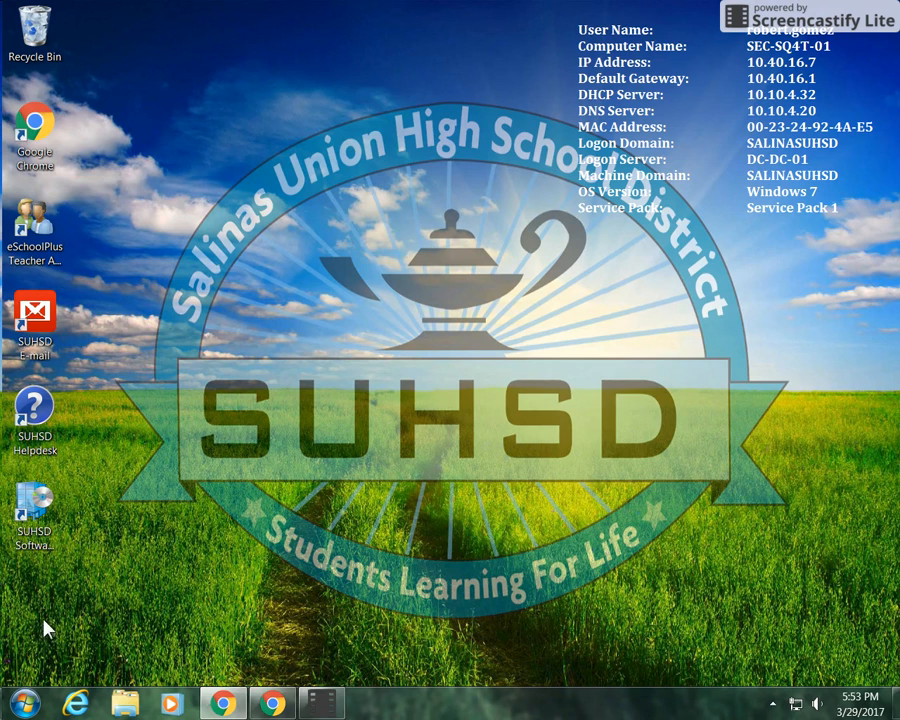
left_click(24, 703)
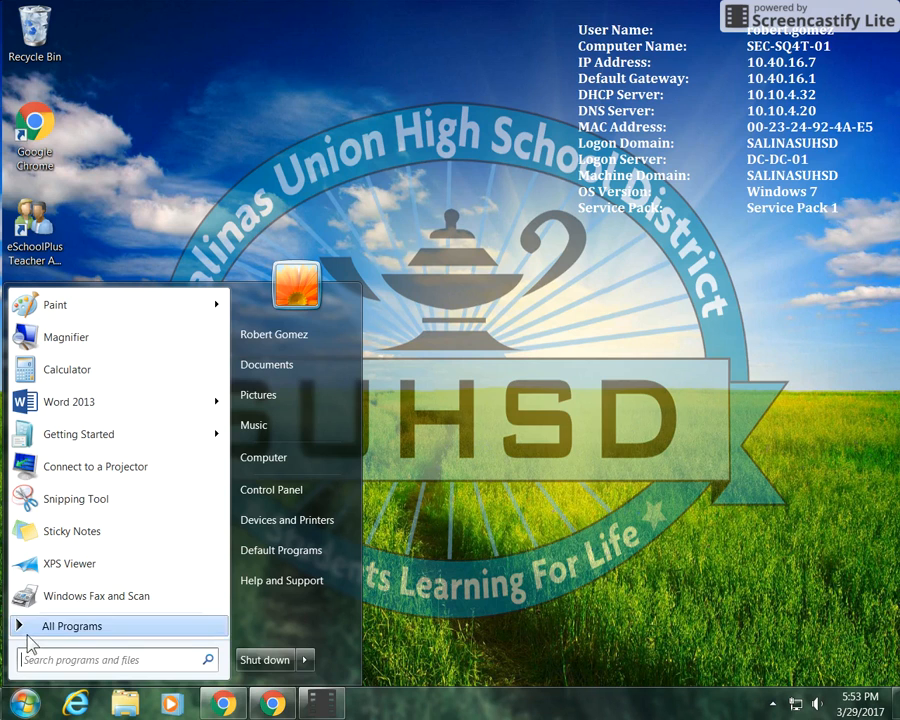
mouse_move(175, 401)
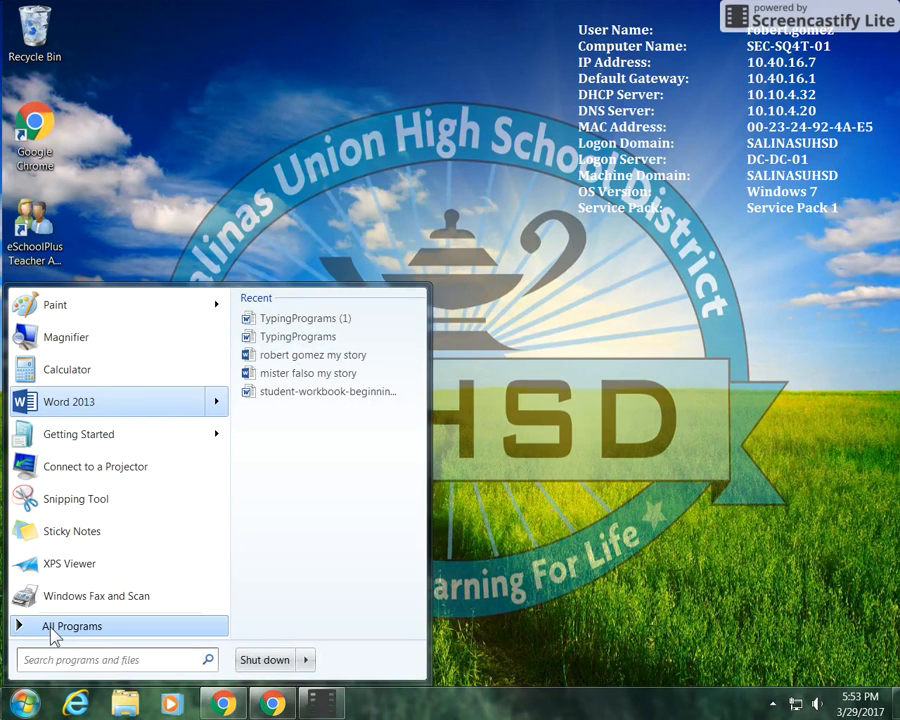
left_click(50, 628)
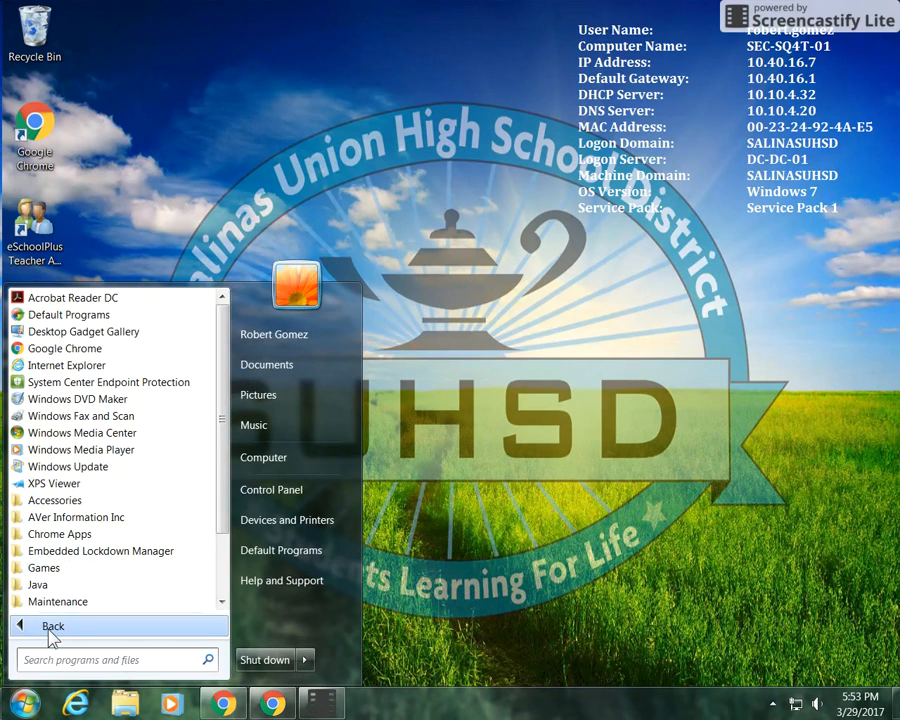
scroll(48, 588, "down", 1)
scroll(48, 588, "down", 1)
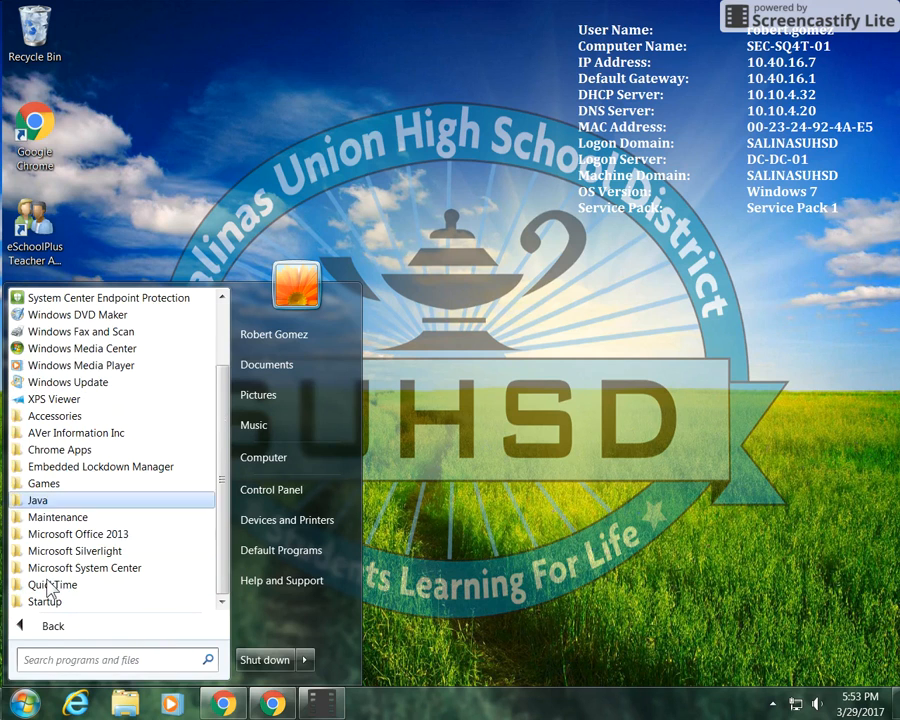
left_click(78, 534)
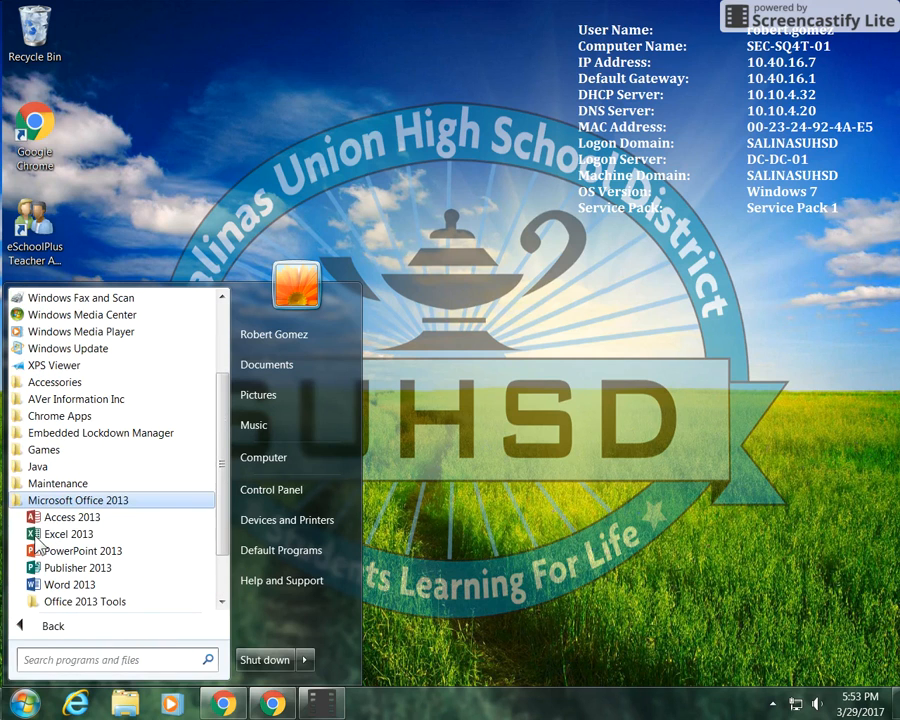
left_click(60, 585)
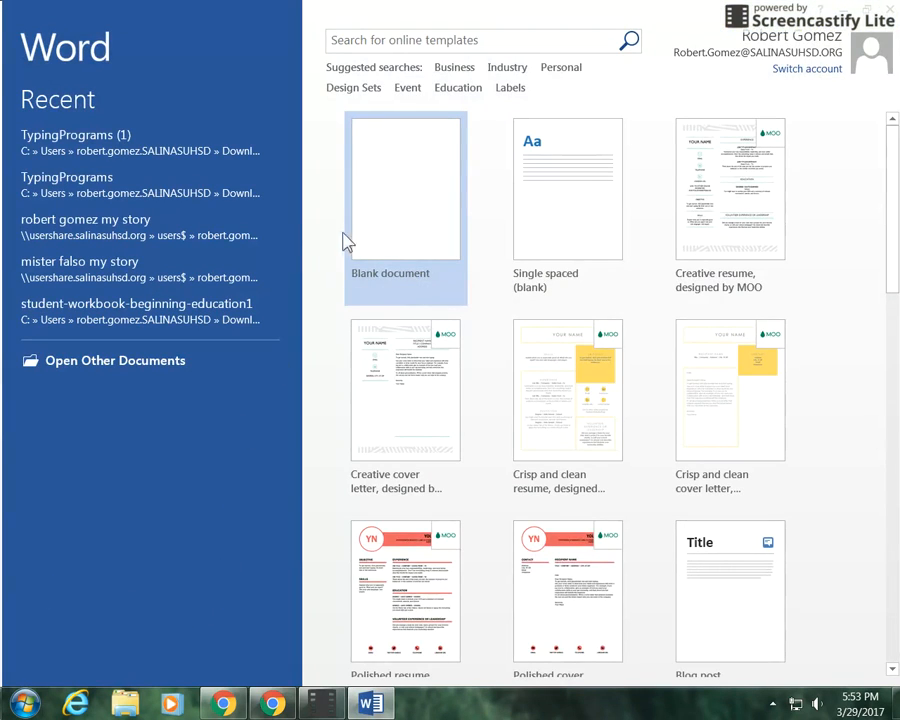
left_click(398, 230)
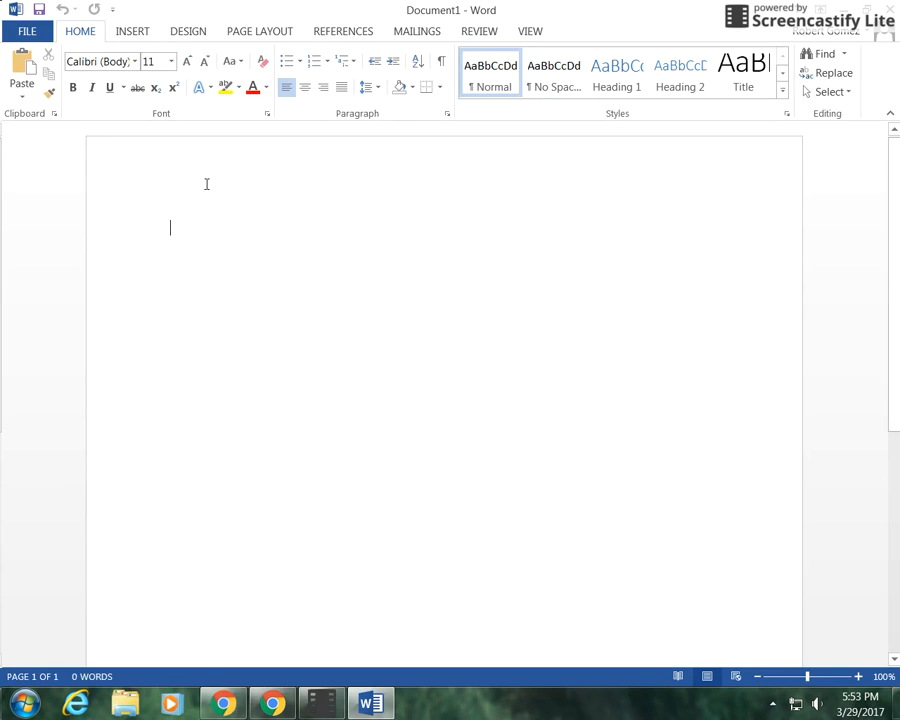
Step: Type the title 'Solomon Grundy' centred in bold 12 pt text and start a new line
left_click(170, 62)
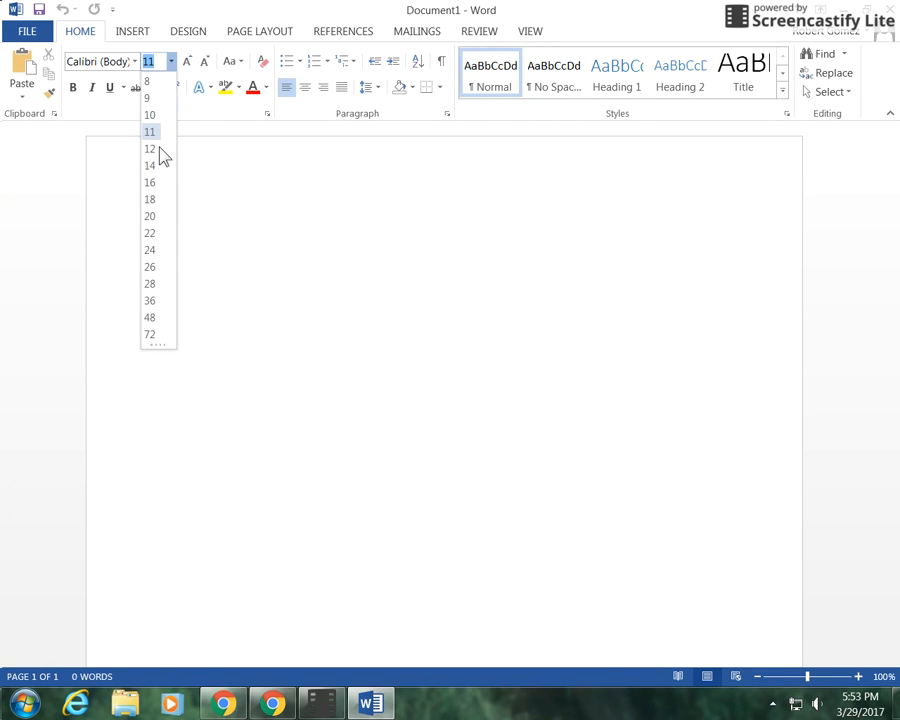
left_click(152, 150)
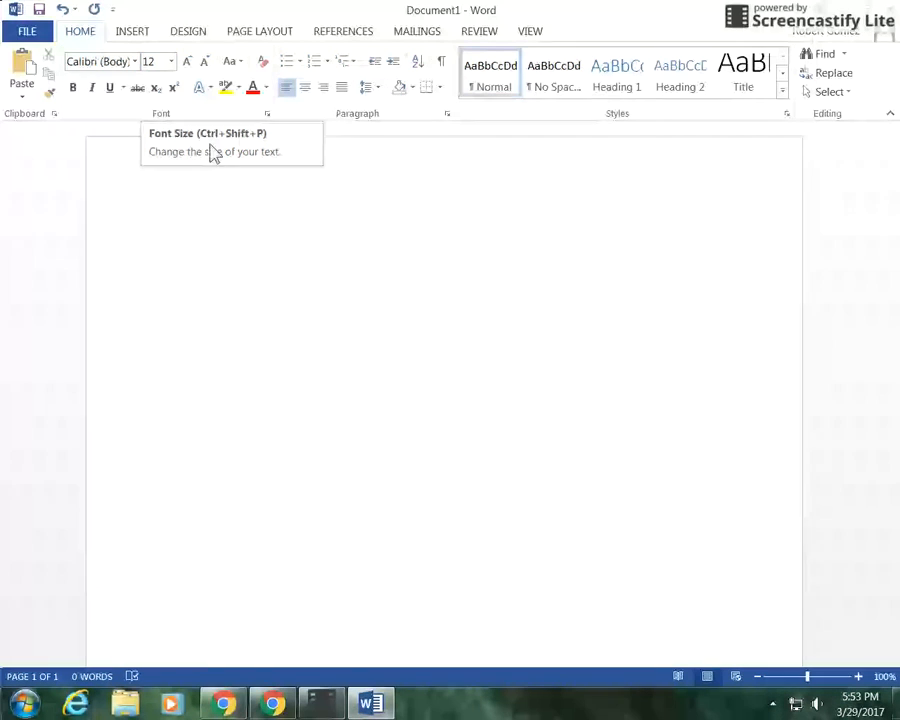
left_click(305, 89)
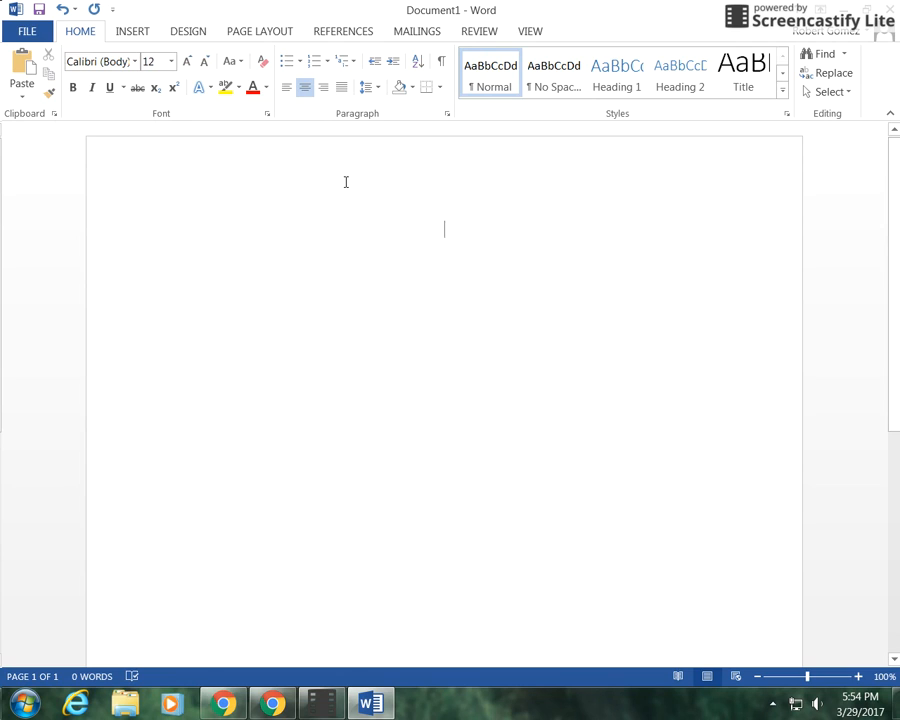
left_click(72, 89)
type("Solo")
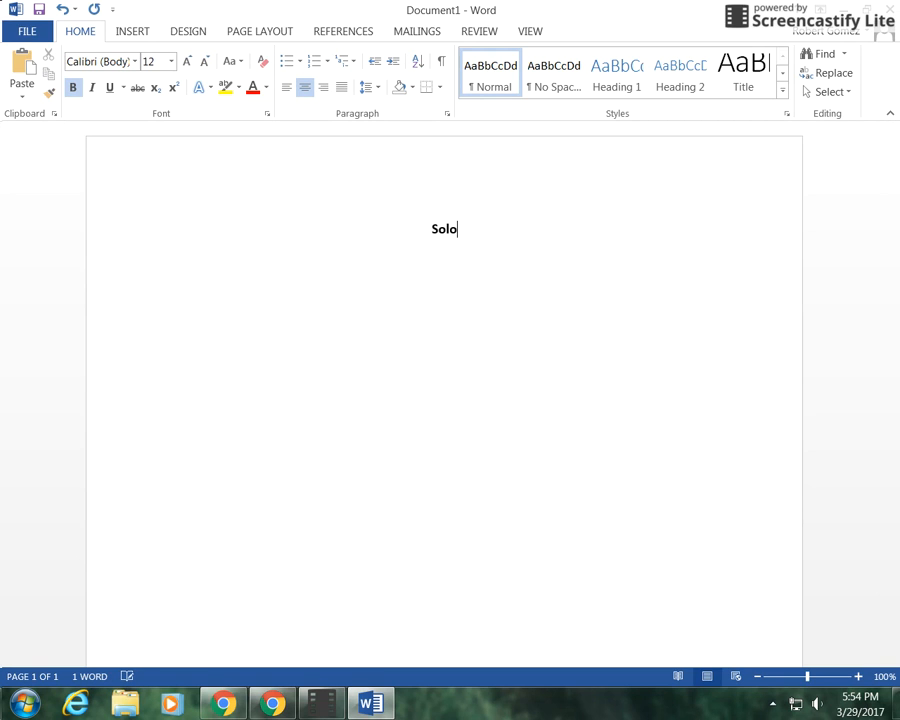
type("mon G")
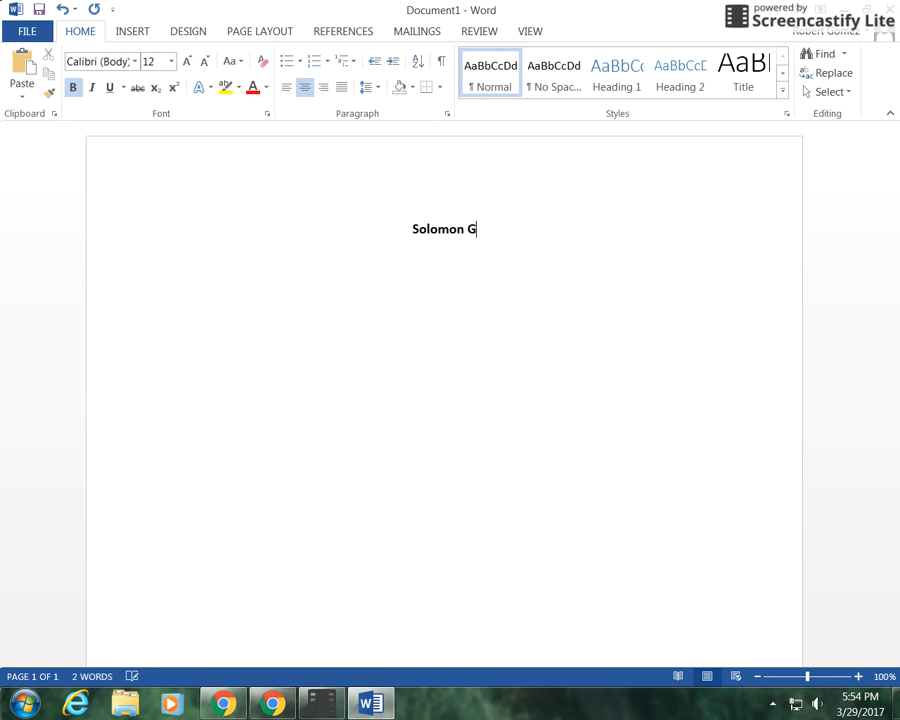
type("rundy")
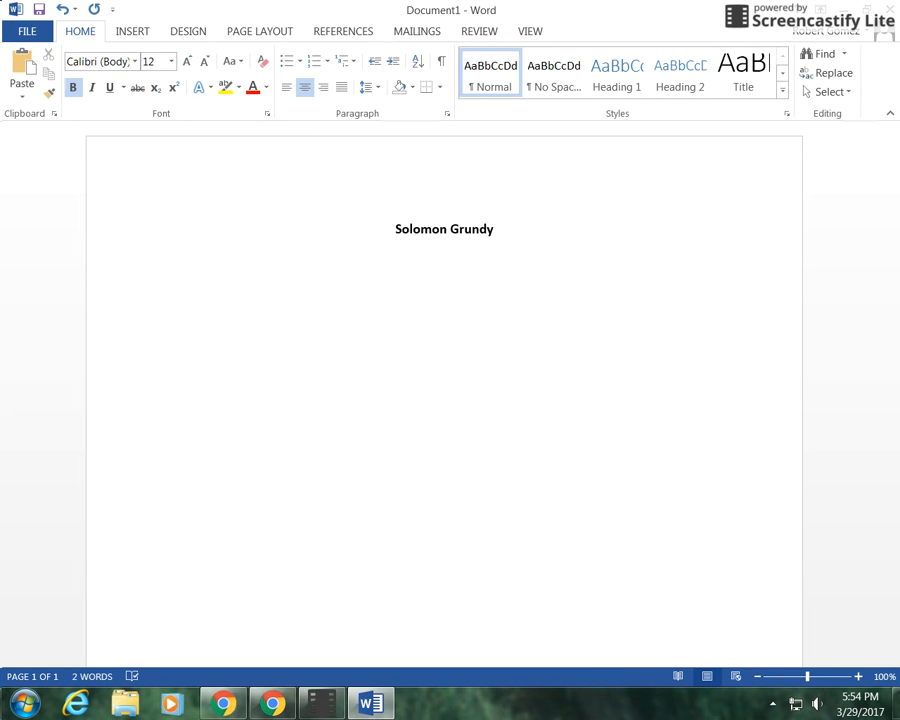
key("Return")
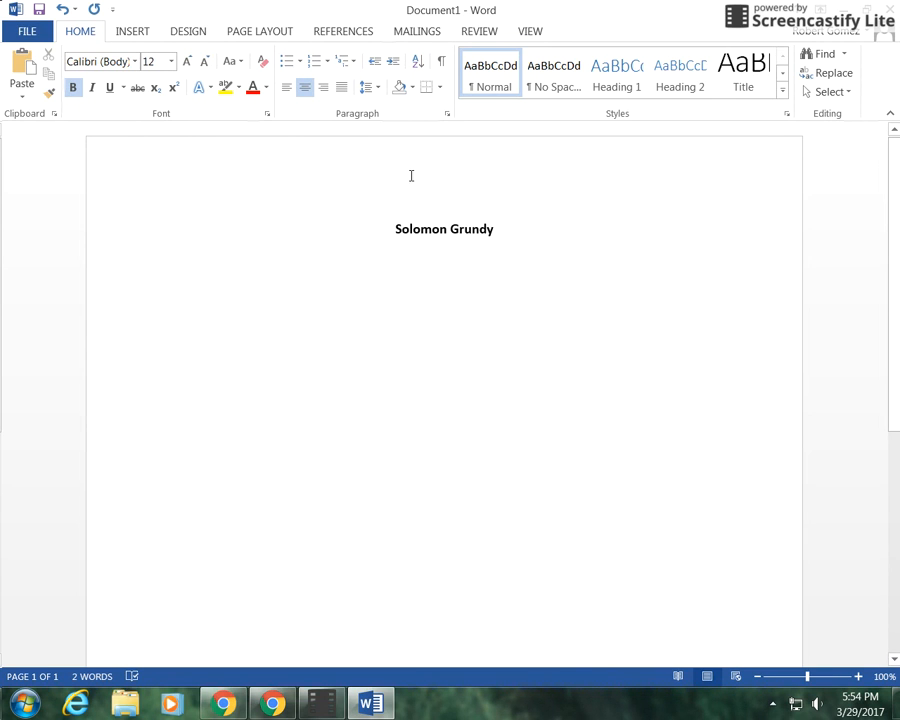
Step: Switch to left alignment without bold and type the first line 'Solomon Grundy,' followed by a new line
left_click(284, 92)
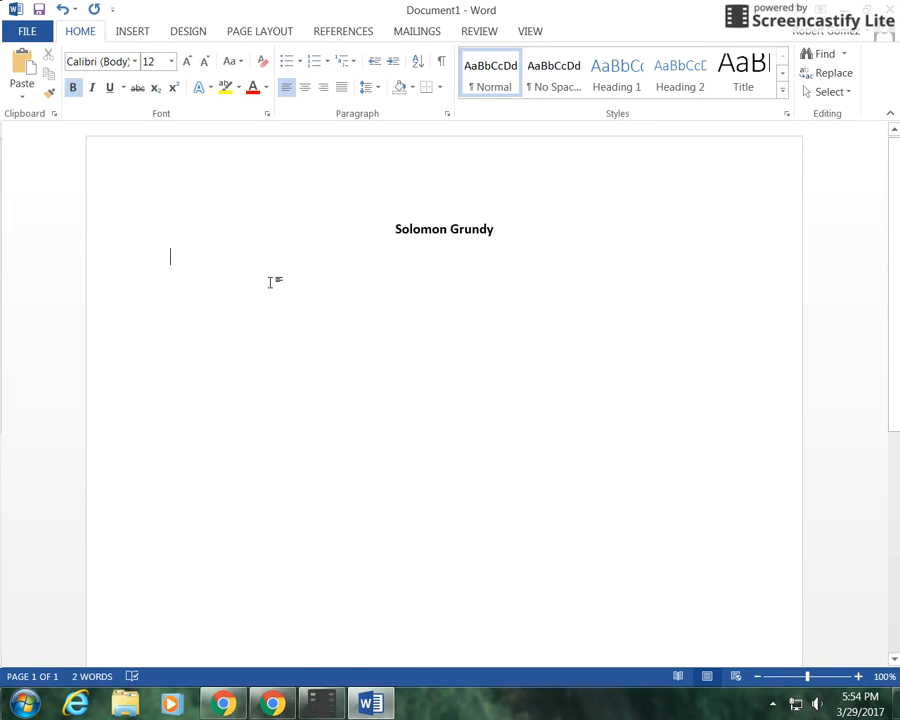
type("So")
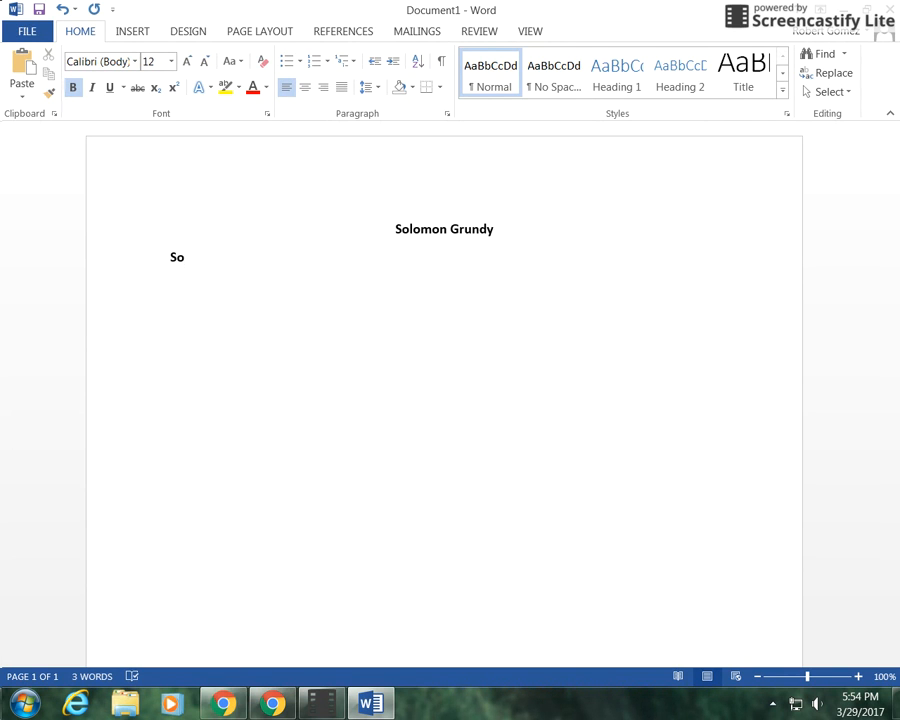
key("BackSpace")
key("BackSpace")
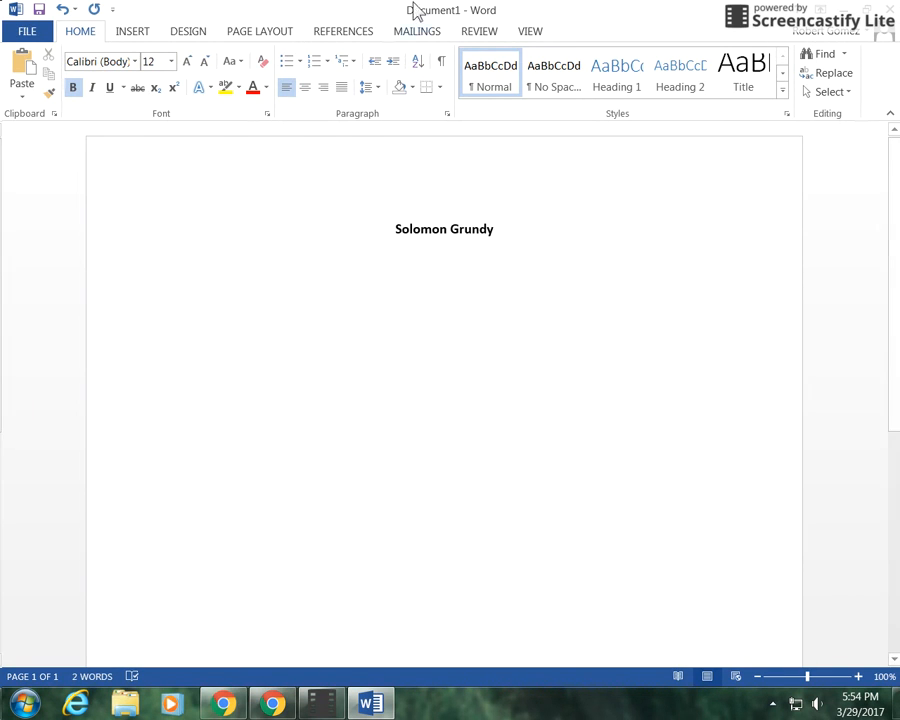
left_click(76, 90)
type("Solomon Grundy")
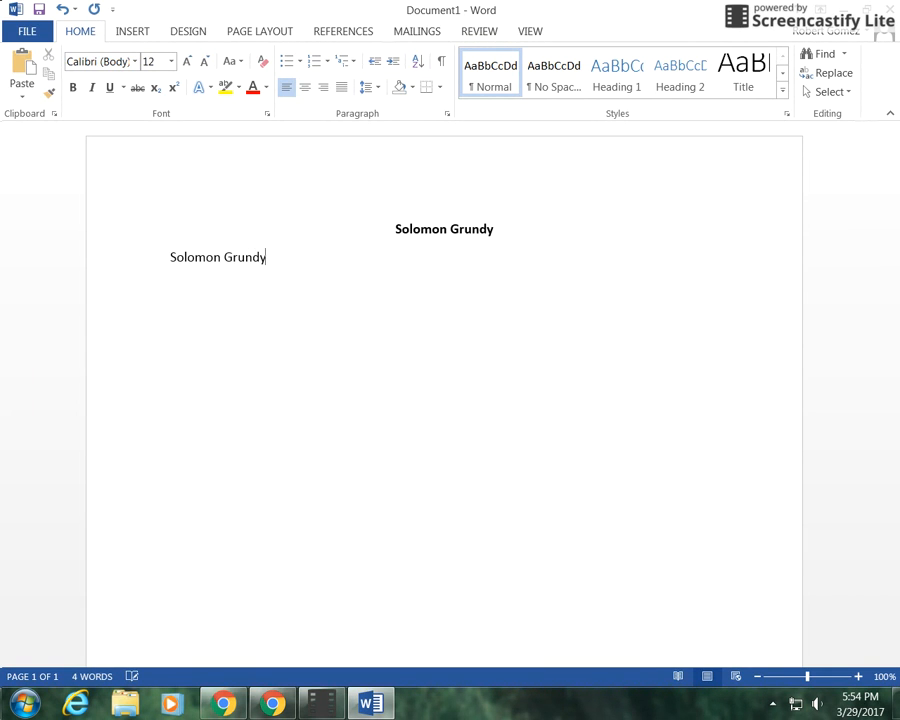
type(",")
key("Return")
Step: Type the lines 'Born on a Monday,' and 'Christened on Tuesday,' each on its own line
type("Born on a Monday")
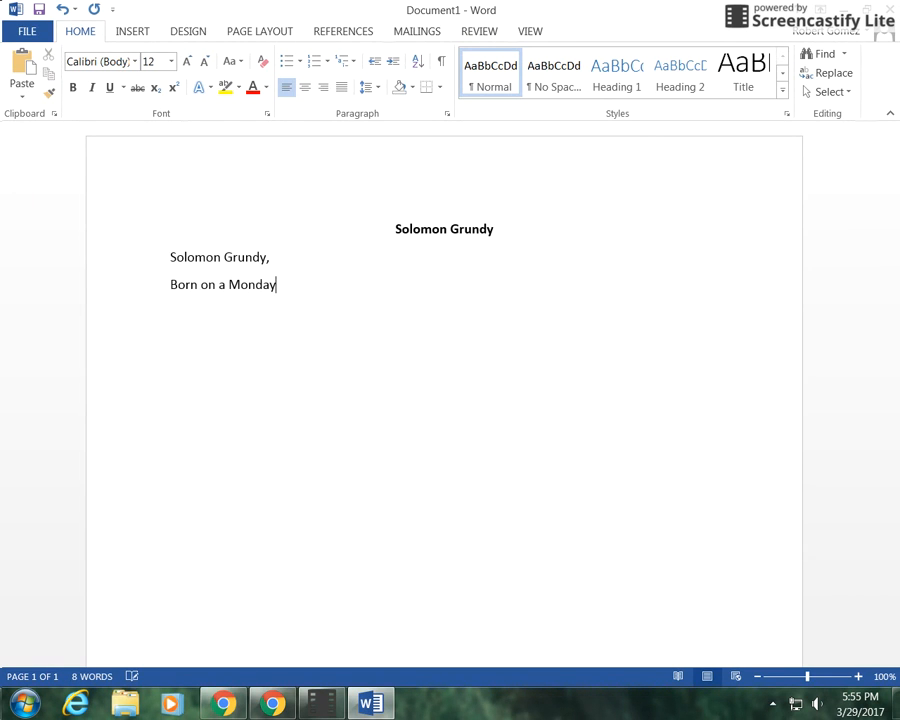
type(",")
key("Return")
type("Christened on ")
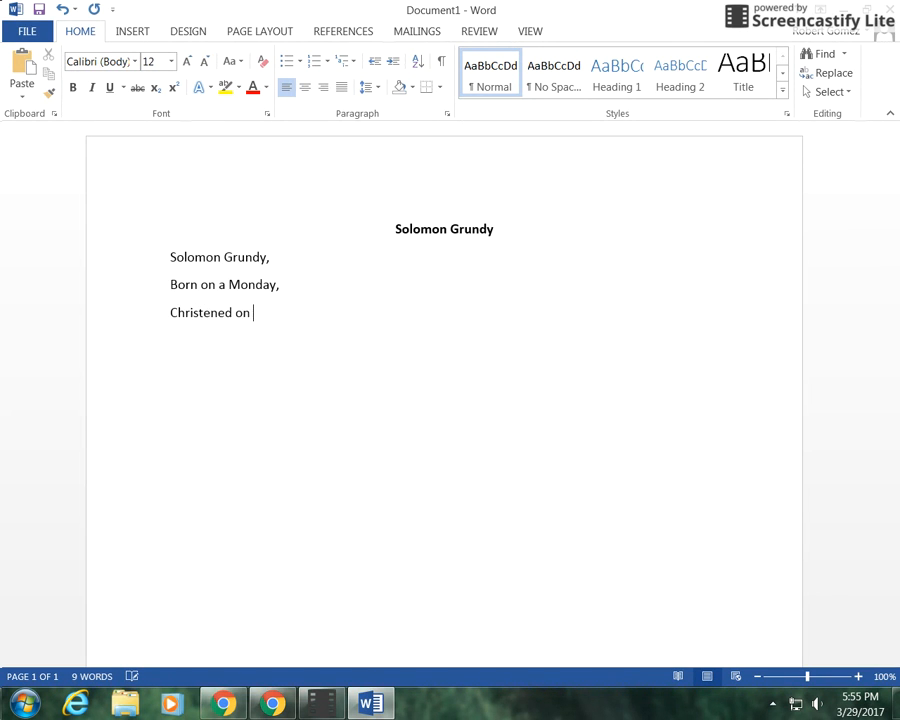
type("Tuesday")
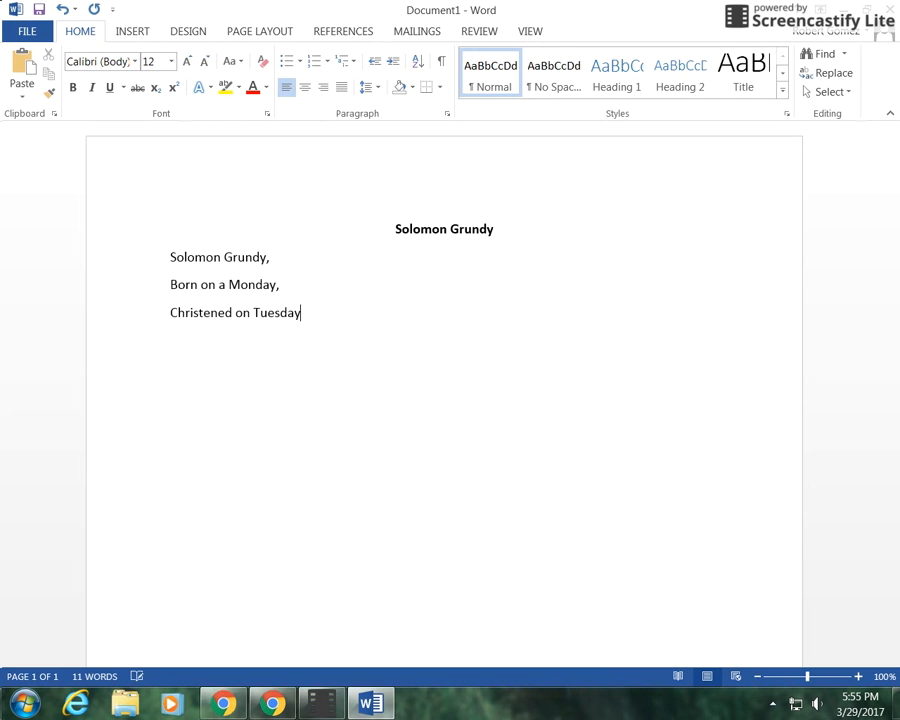
type(",")
key("Return")
Step: Type the line 'Married on Wednesday,' removing the auto-inserted date, and start a new line
type("Married on W")
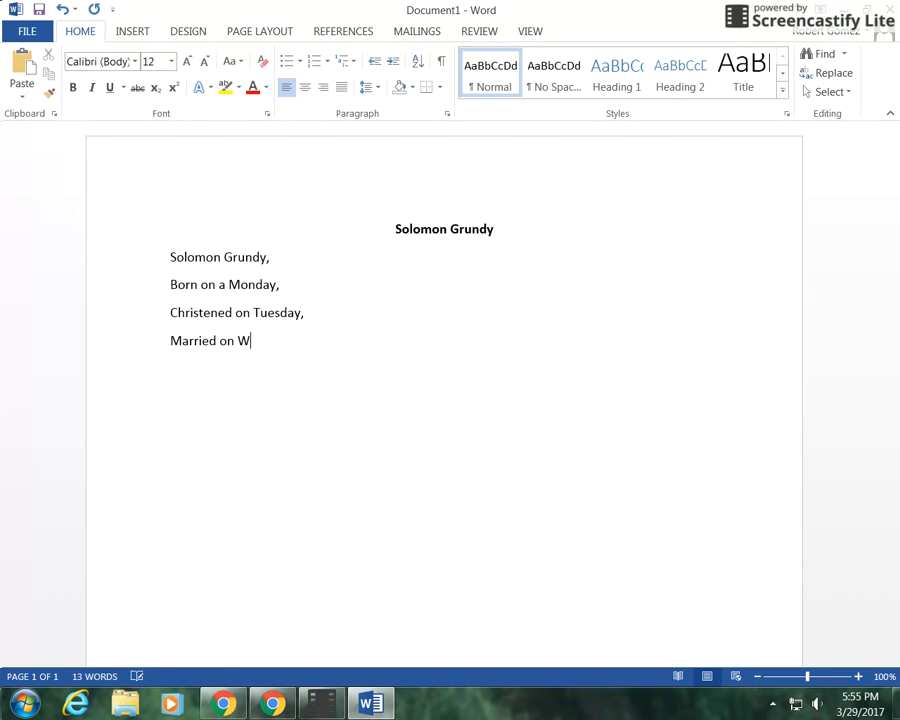
type("edne")
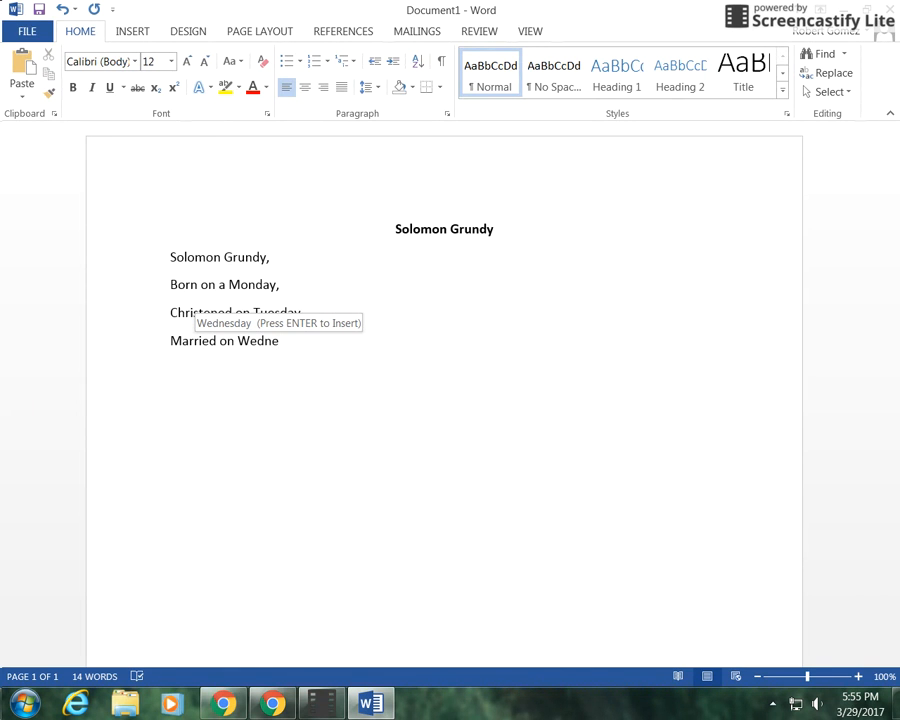
type("sday")
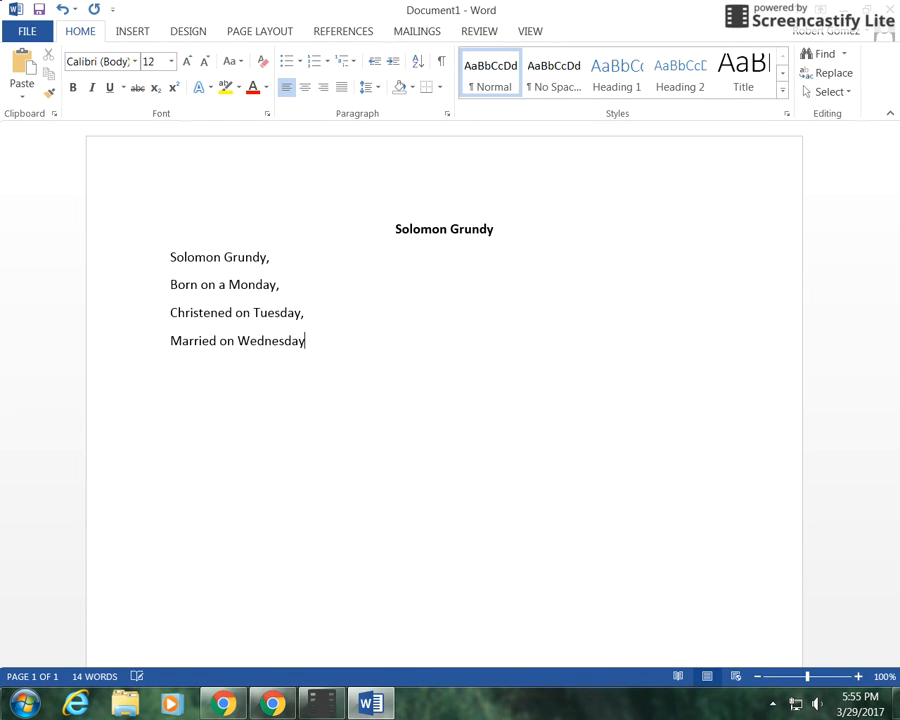
type(",")
key("Return")
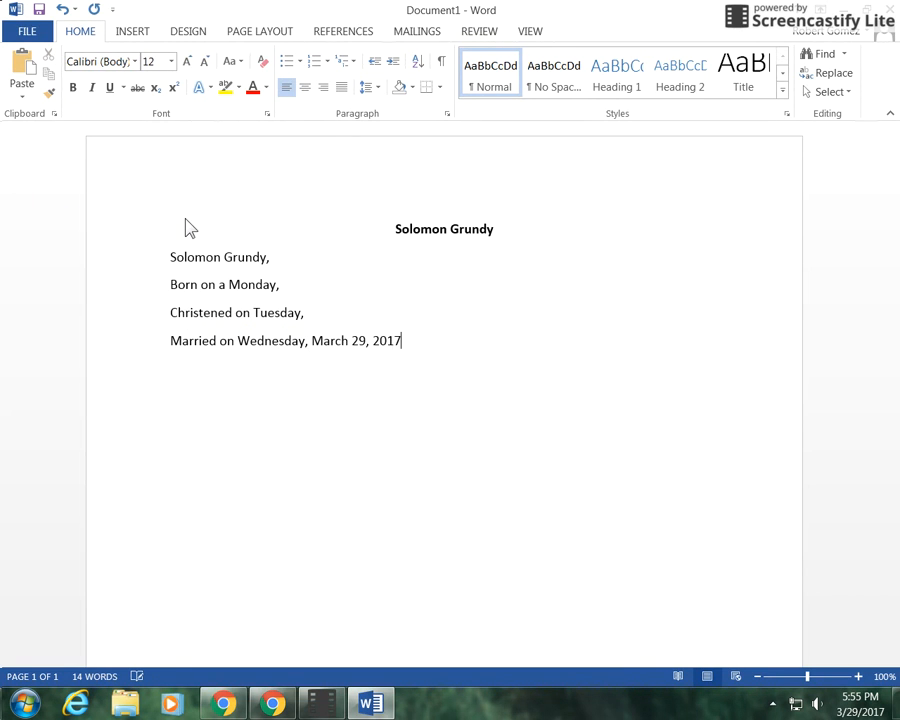
key("BackSpace")
key("BackSpace")
key("BackSpace")
key("BackSpace")
key("BackSpace")
key("BackSpace")
key("BackSpace")
key("BackSpace")
key("BackSpace")
key("BackSpace")
key("BackSpace")
key("BackSpace")
key("BackSpace")
key("BackSpace")
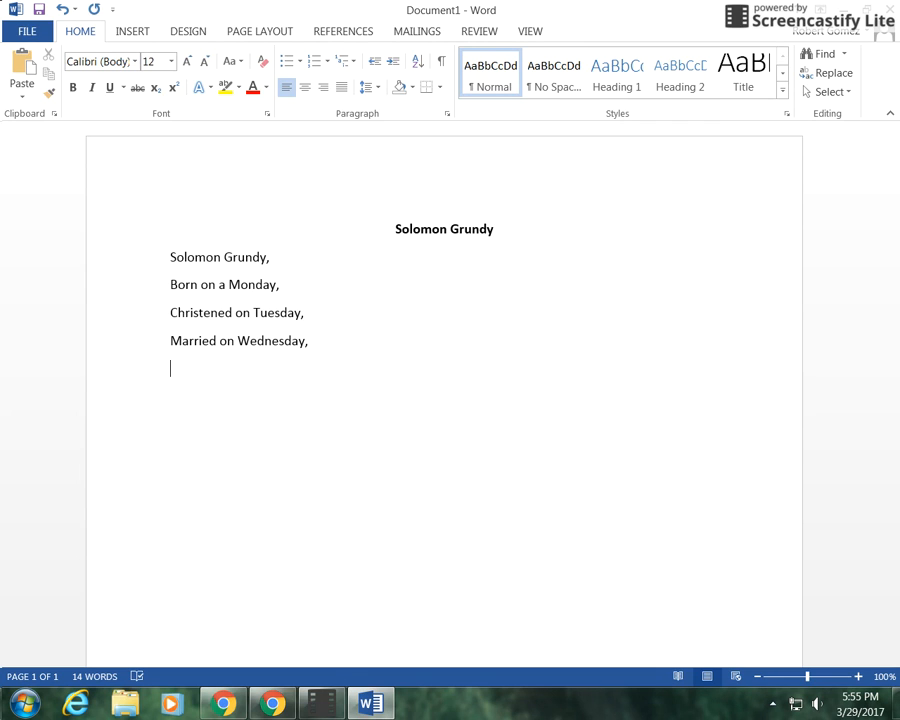
key("Return")
Step: Add the lines 'Took ill on Thursday,' and 'Died on Saturday,' correcting typos along the way
type("Took ill on TH")
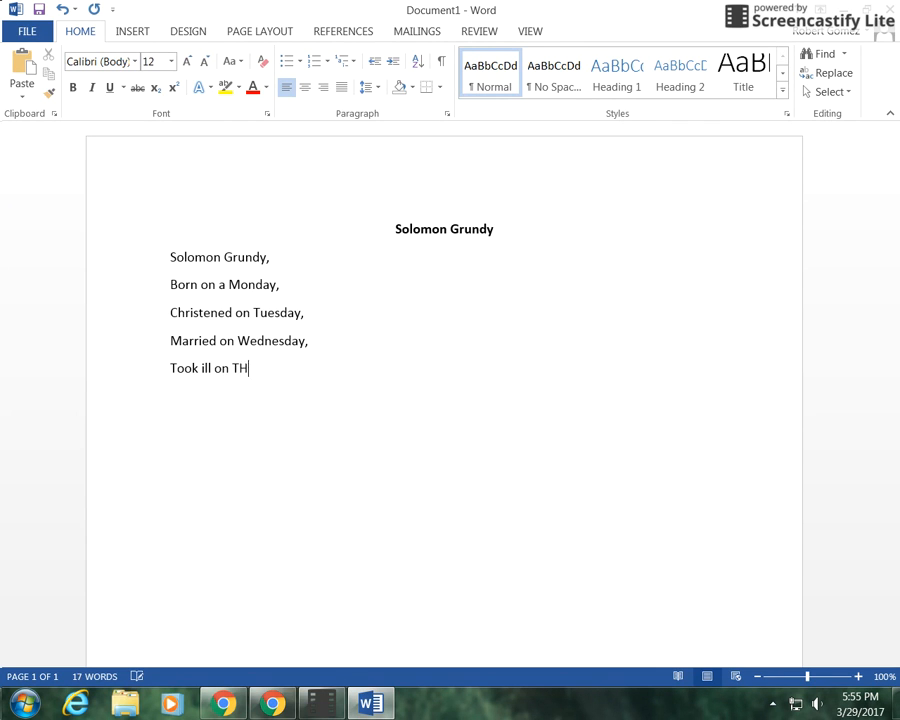
type("ur")
key("BackSpace")
key("BackSpace")
key("BackSpace")
type("hurs")
key("Return")
type(",")
type("Died on a")
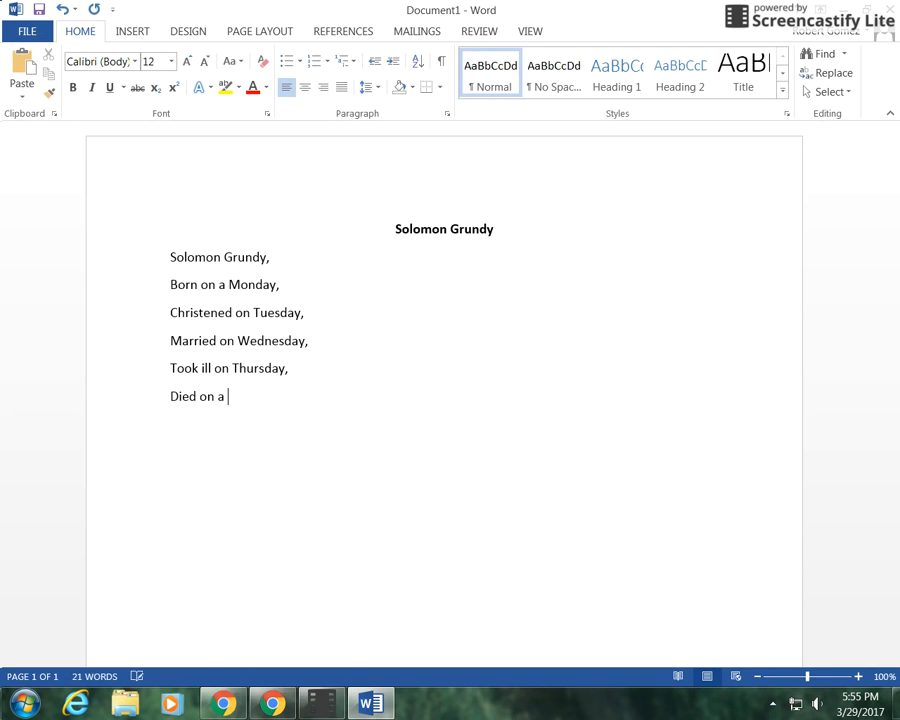
key("BackSpace")
type("Saturday,")
key("Return")
Step: Finish the poem with the lines 'Buried on Sunday,', 'That was the end,' and 'Of Solomon Grundy.'
type("Buried on Sunday,")
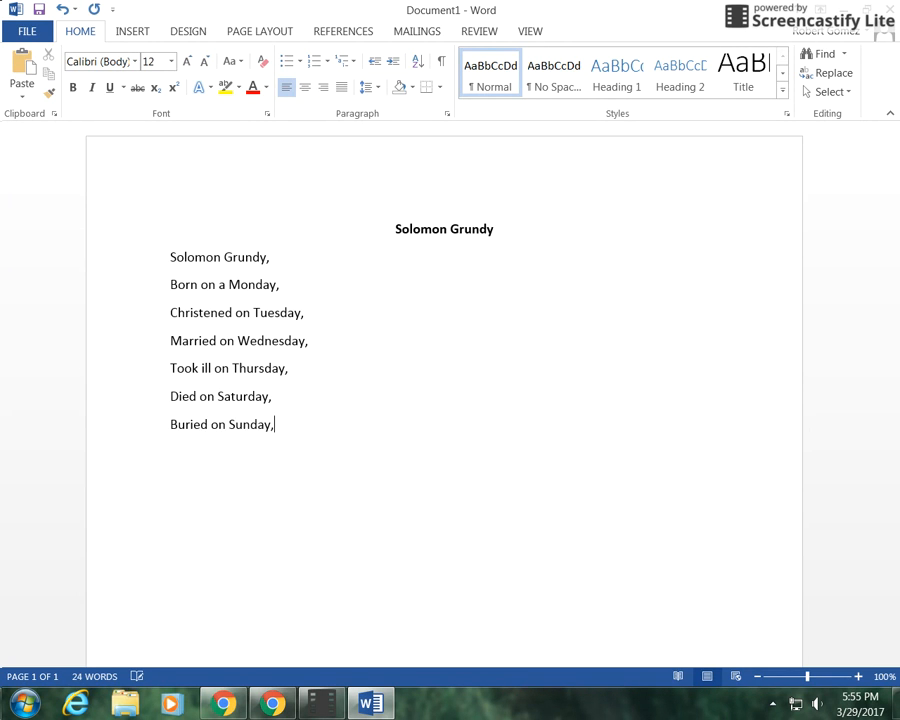
type("That was the end,")
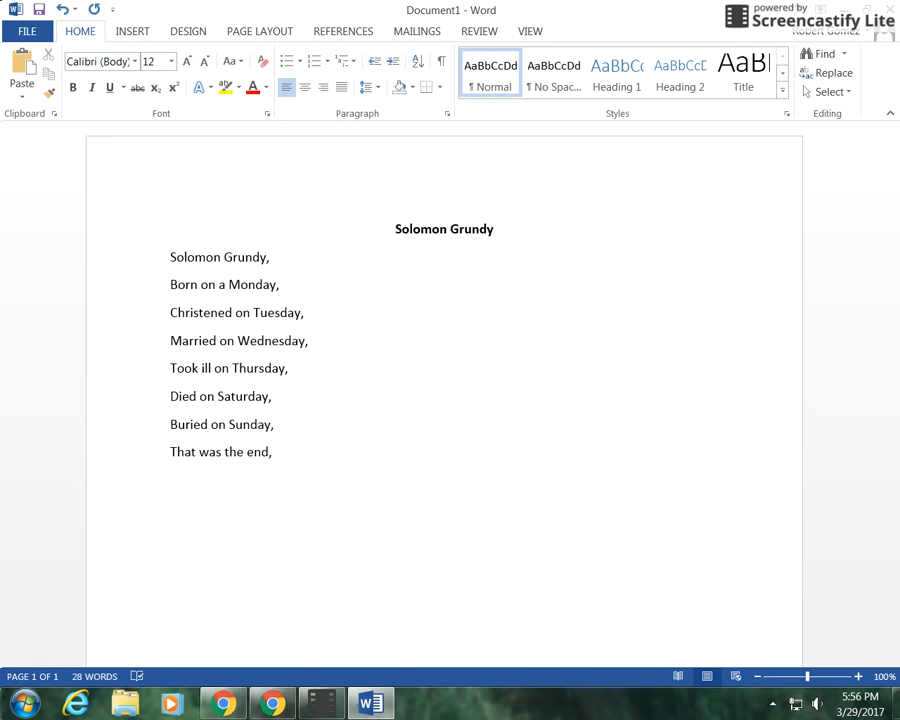
type("Of Solomon Grunda")
key("BackSpace")
type("y")
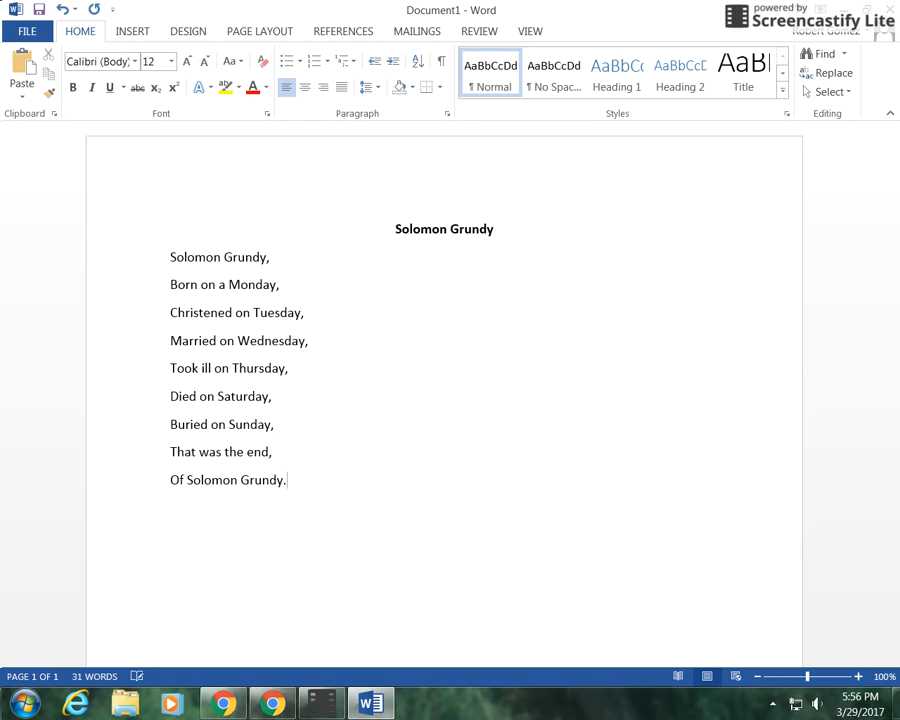
type(". \\")
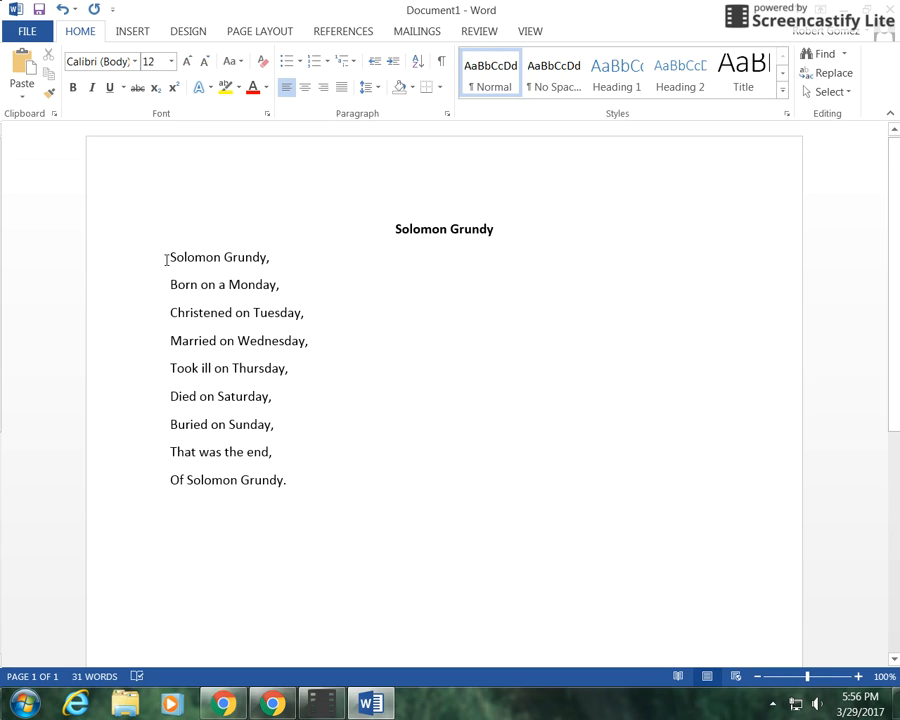
Step: Change the font of the whole document to Century Gothic
key("ctrl+a")
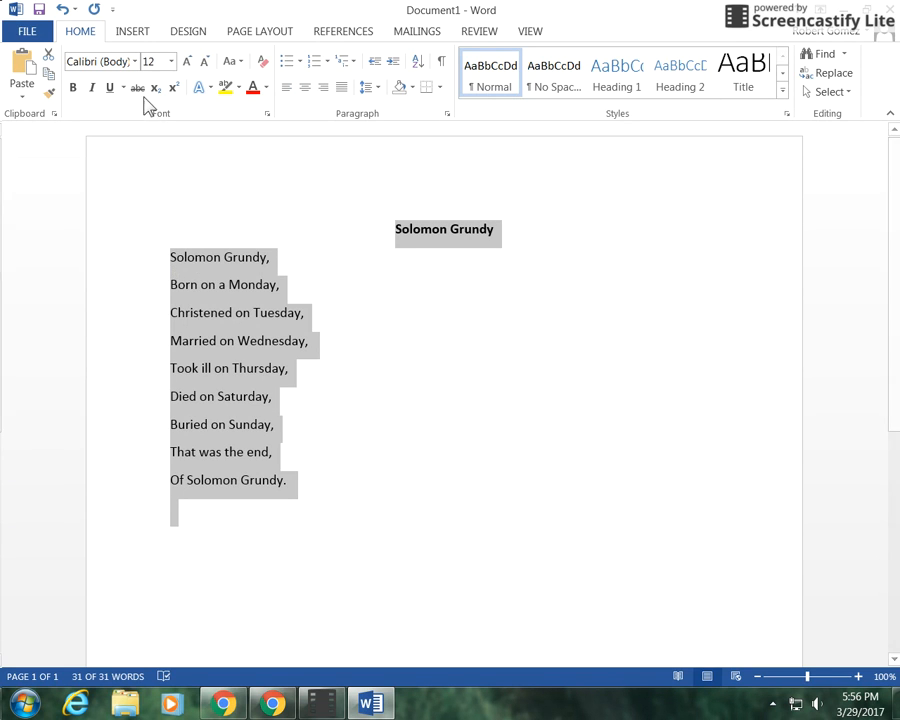
left_click(135, 62)
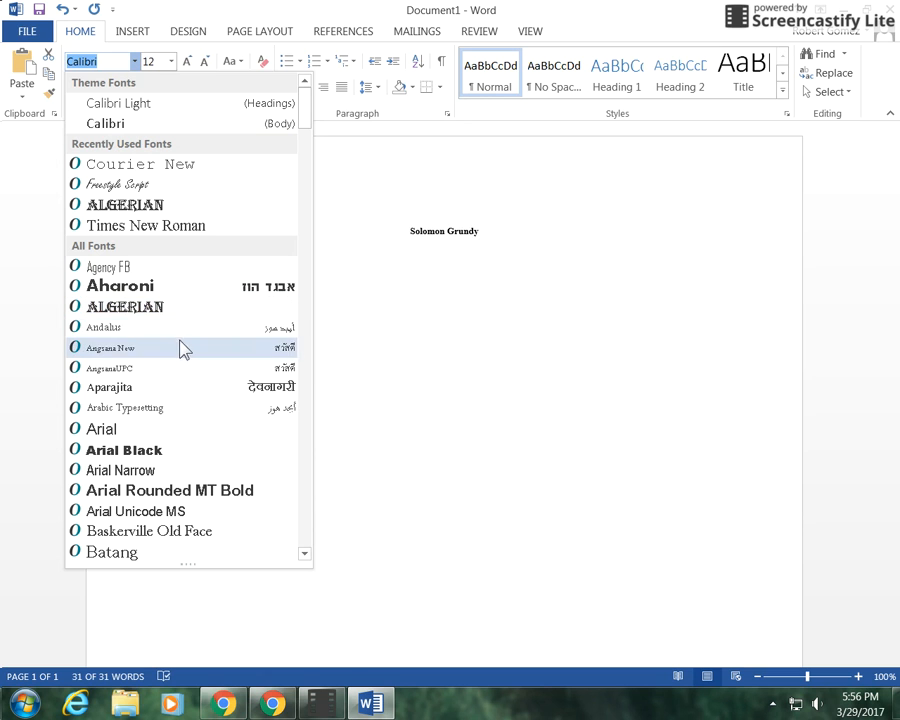
scroll(199, 455, "down", 7)
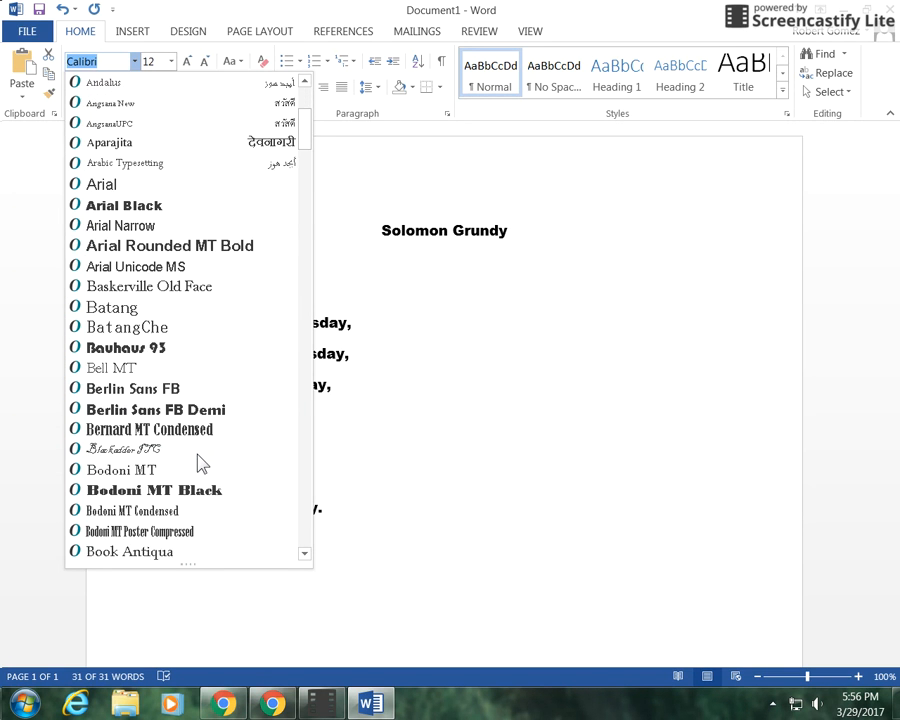
scroll(199, 462, "down", 5)
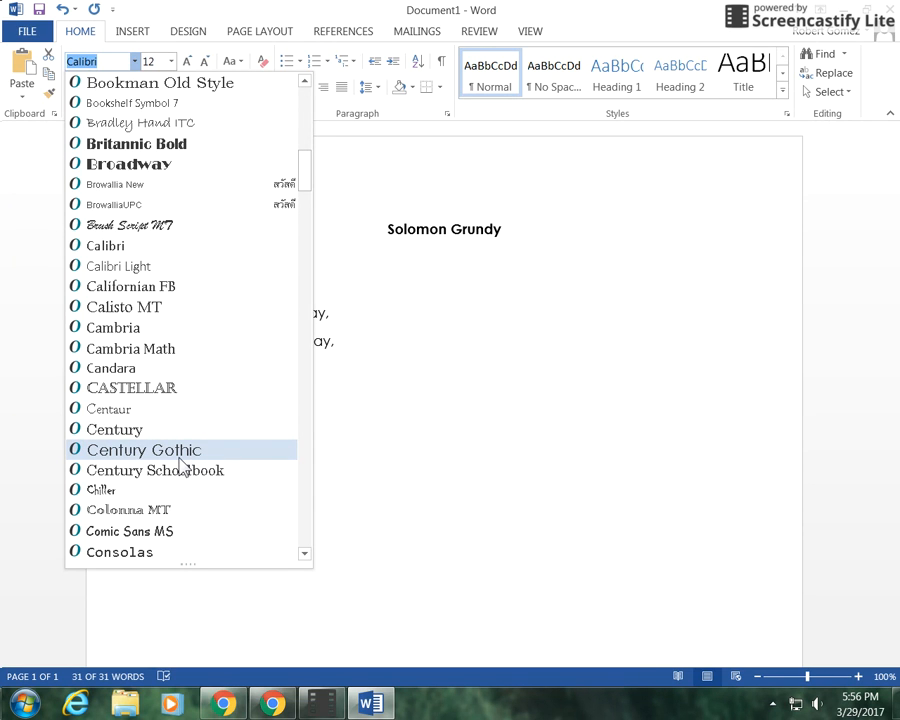
scroll(182, 465, "down", 1)
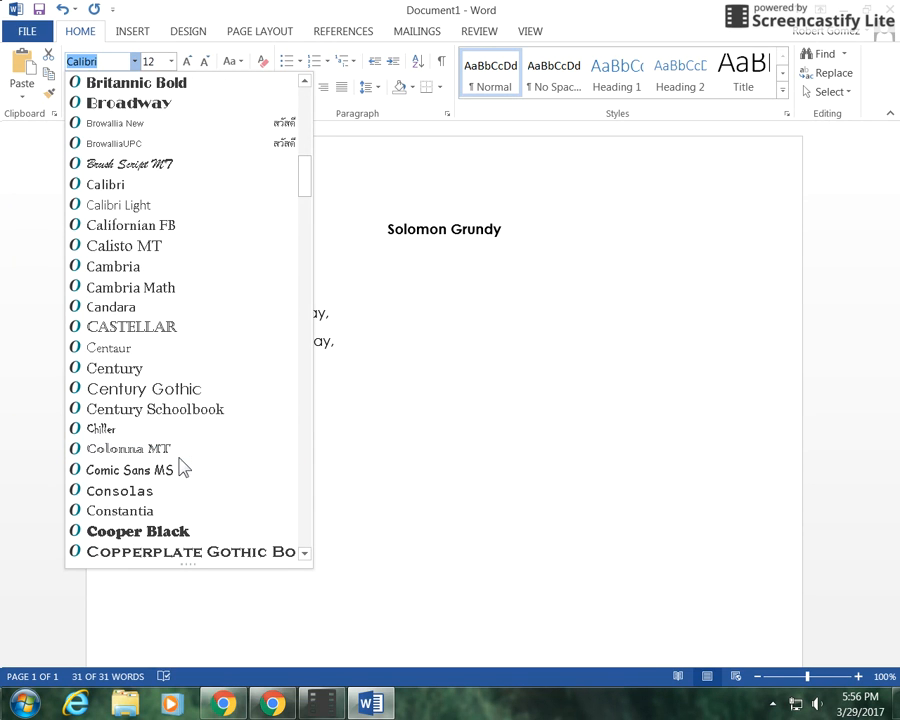
left_click(168, 400)
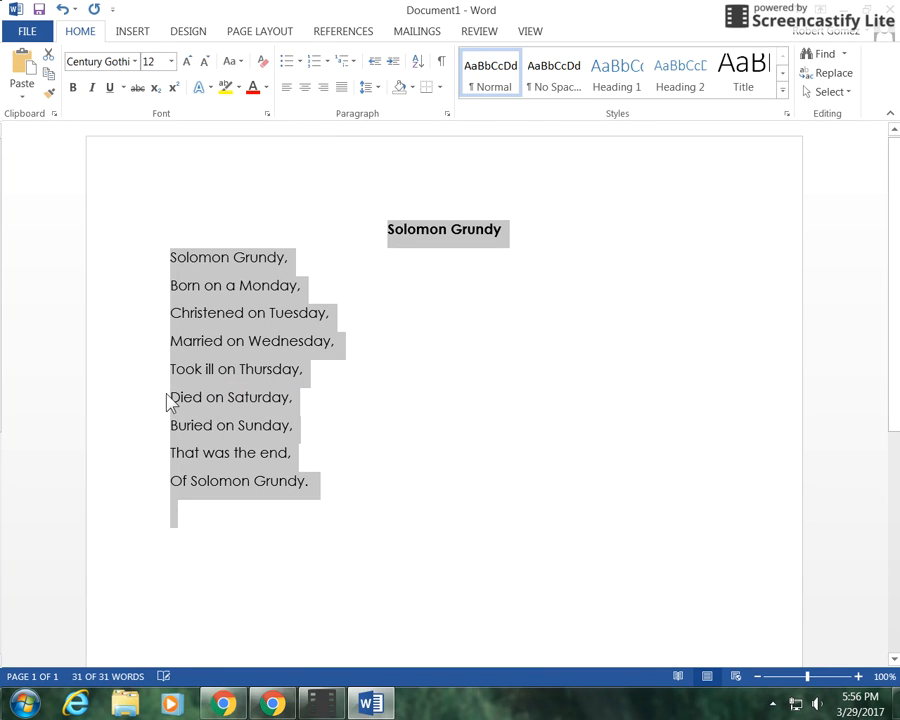
left_click(325, 442)
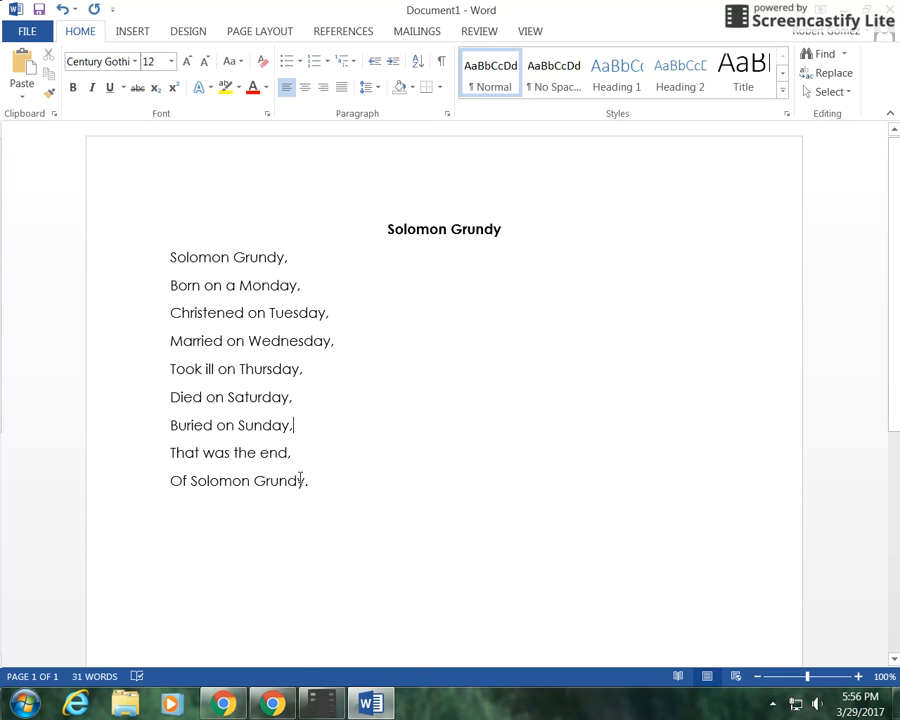
Step: Set the poem lines below the title to font size 16
left_click_drag(175, 251, 306, 484)
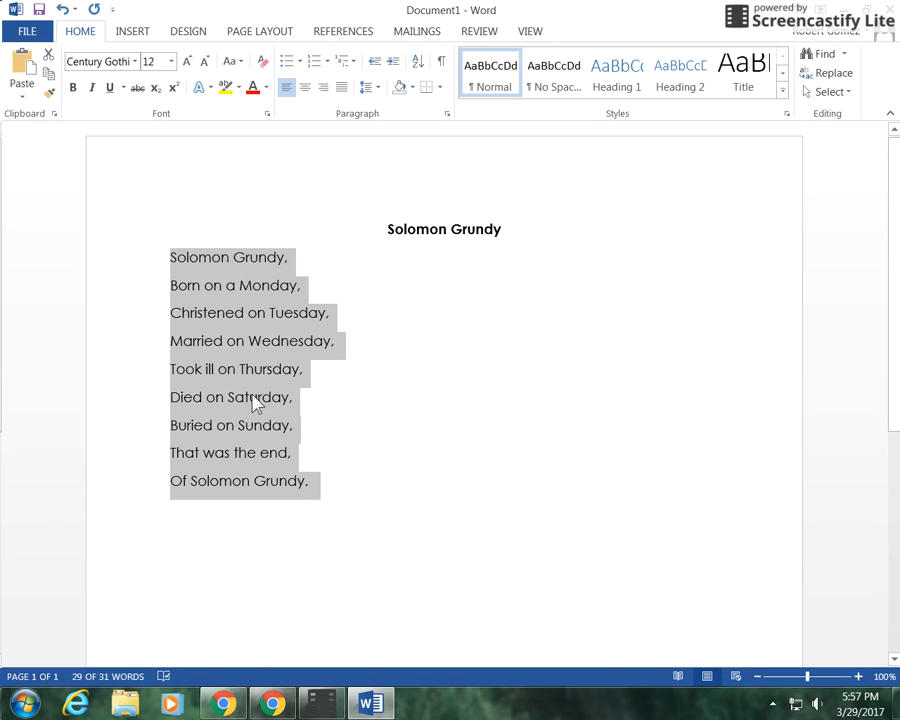
left_click(171, 62)
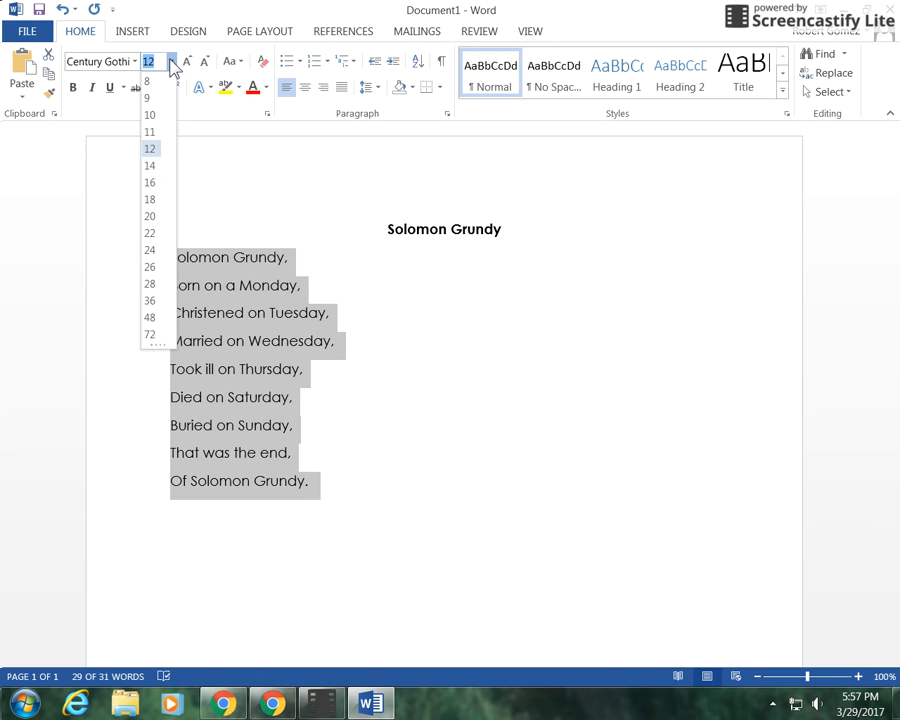
left_click(150, 183)
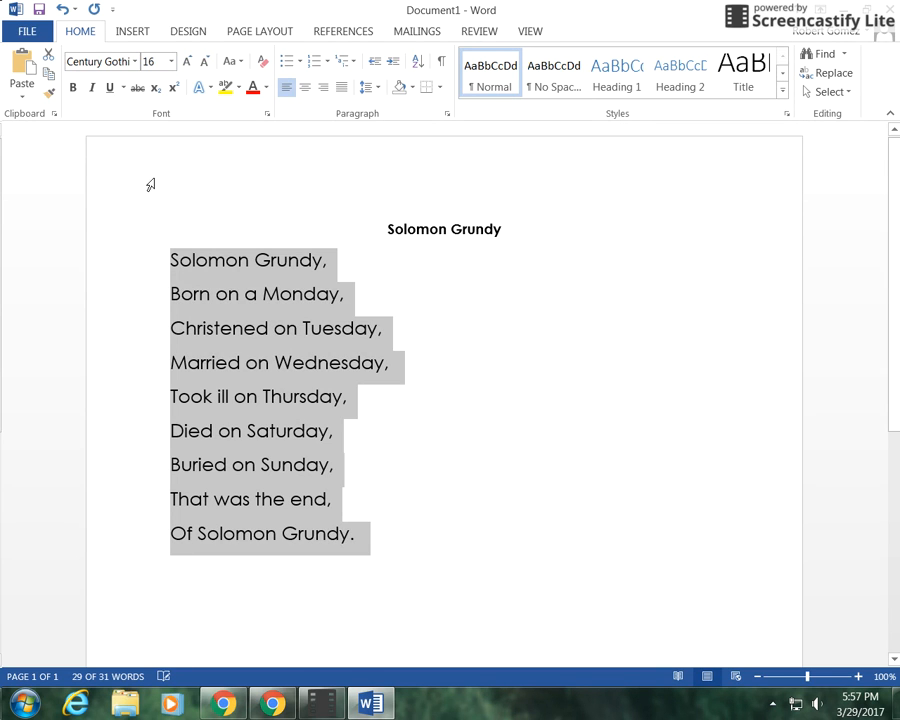
left_click(366, 482)
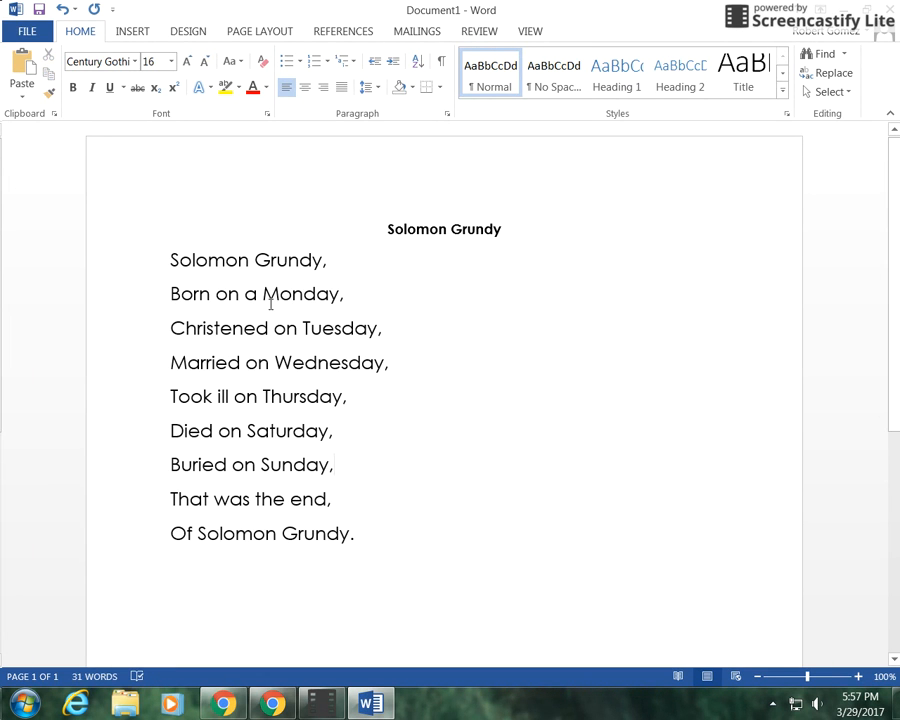
Step: Underline the day names Monday, Tuesday and Wednesday in the poem
left_click_drag(260, 291, 332, 296)
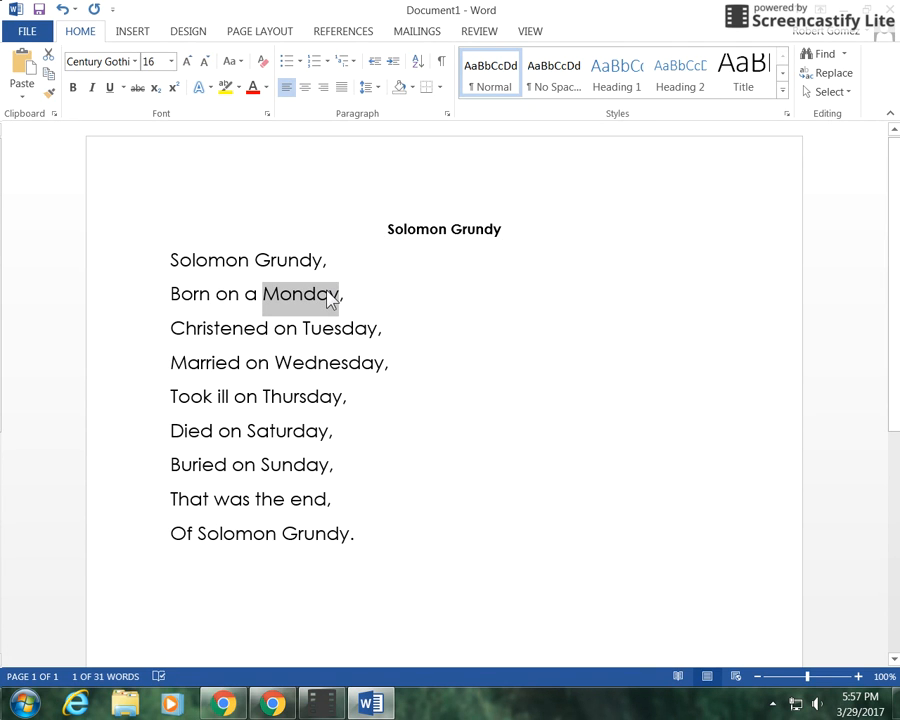
key("ctrl+u")
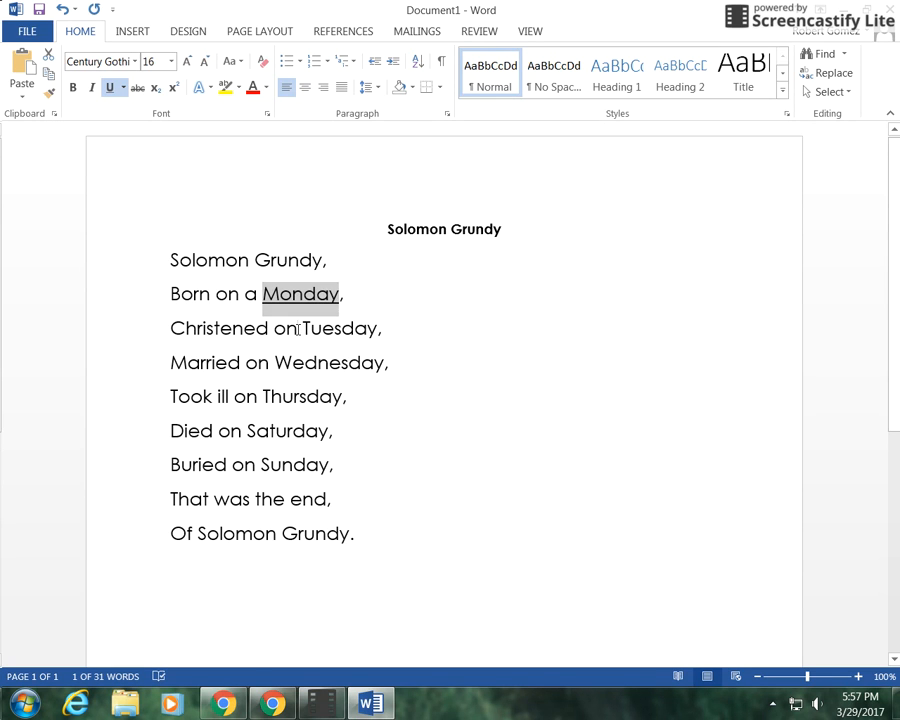
left_click_drag(297, 327, 380, 328)
left_click(344, 329)
left_click_drag(303, 330, 381, 344)
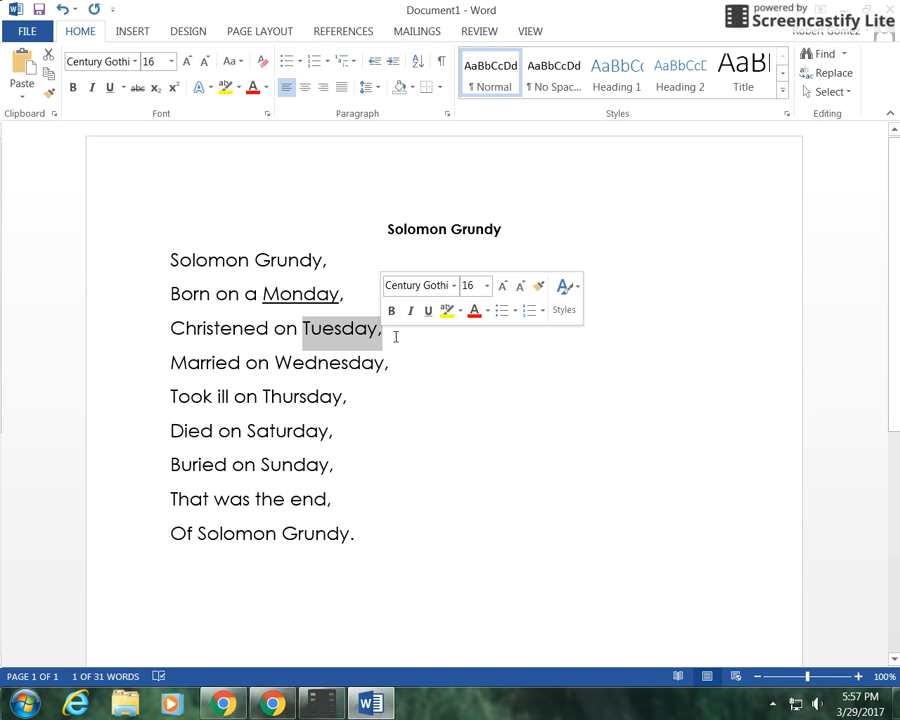
key("ctrl+u")
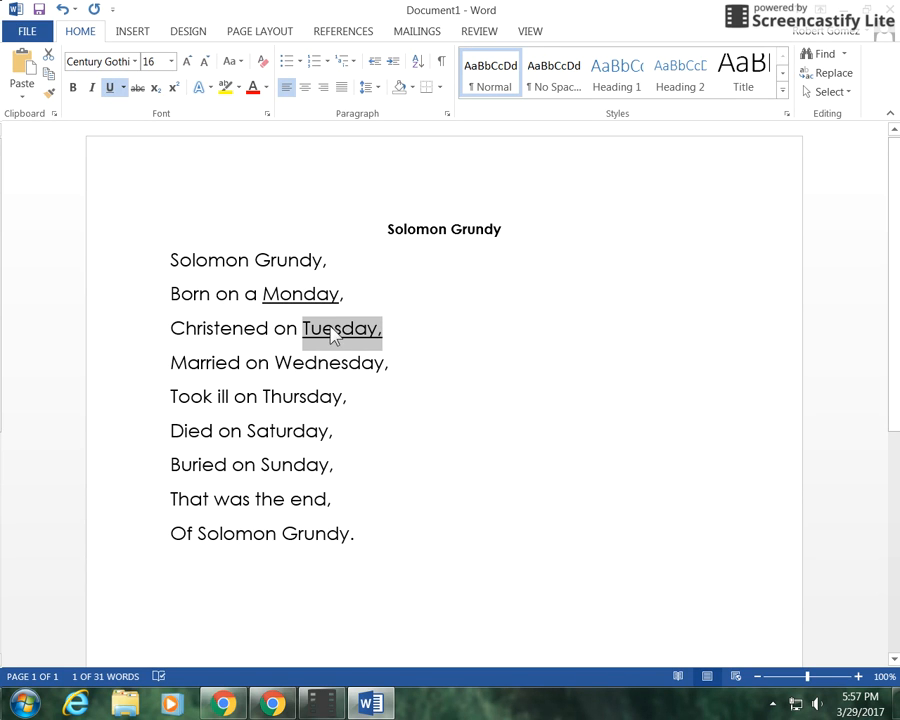
left_click_drag(275, 364, 386, 377)
key("ctrl+u")
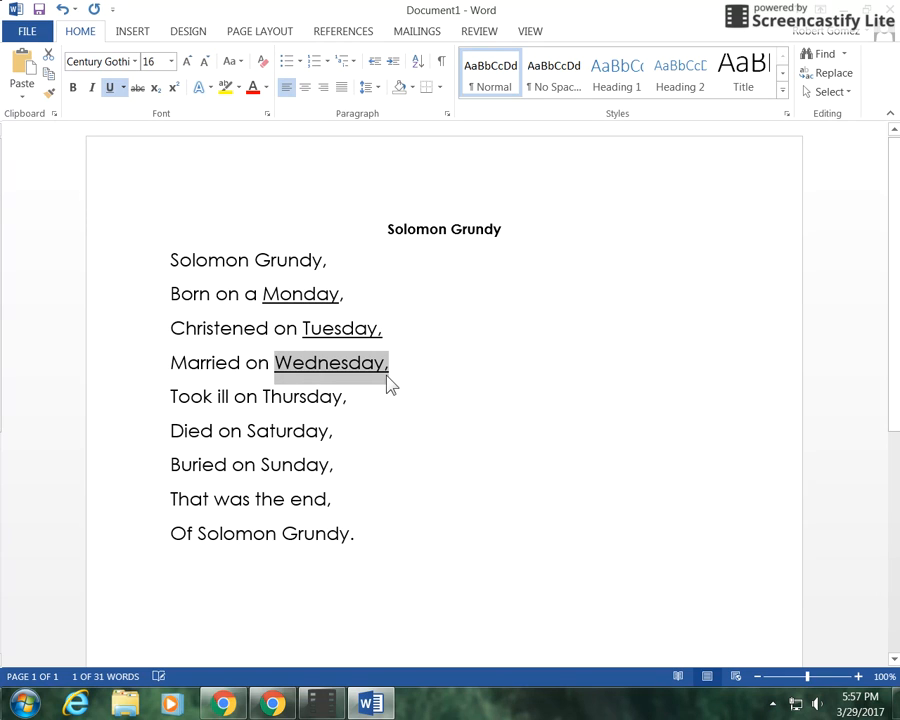
Step: Underline the day names Thursday, Saturday and Sunday in the poem
left_click(265, 396)
left_click_drag(265, 396, 347, 410)
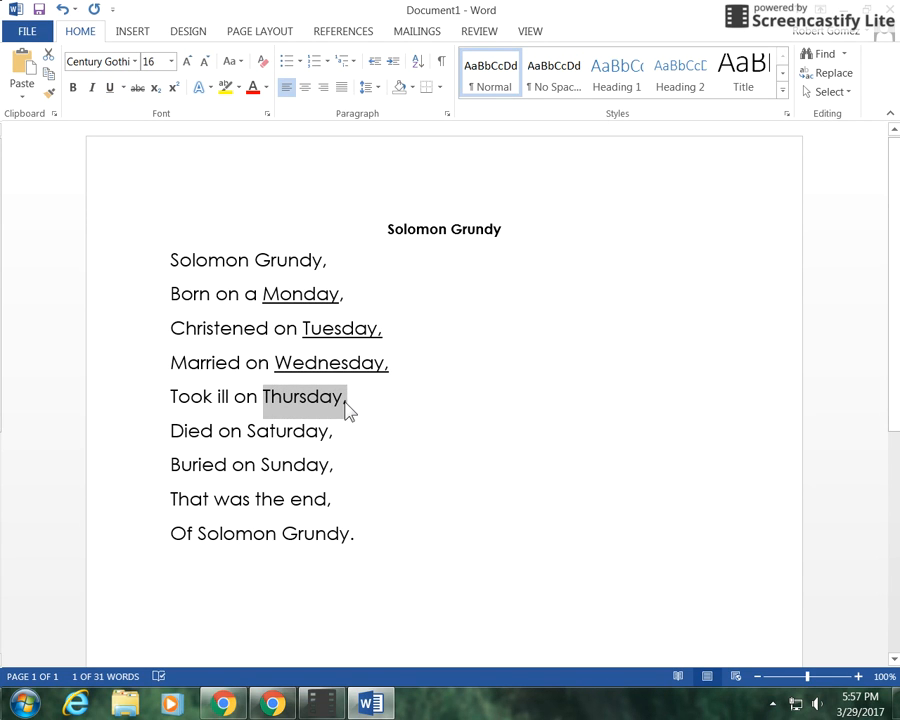
key("ctrl+u")
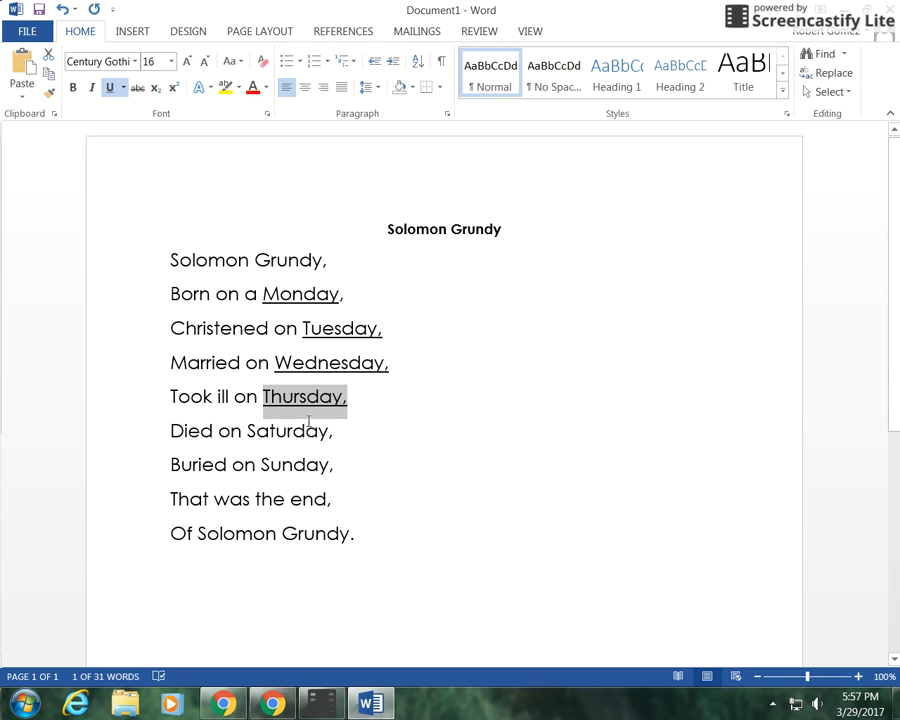
left_click_drag(247, 430, 332, 440)
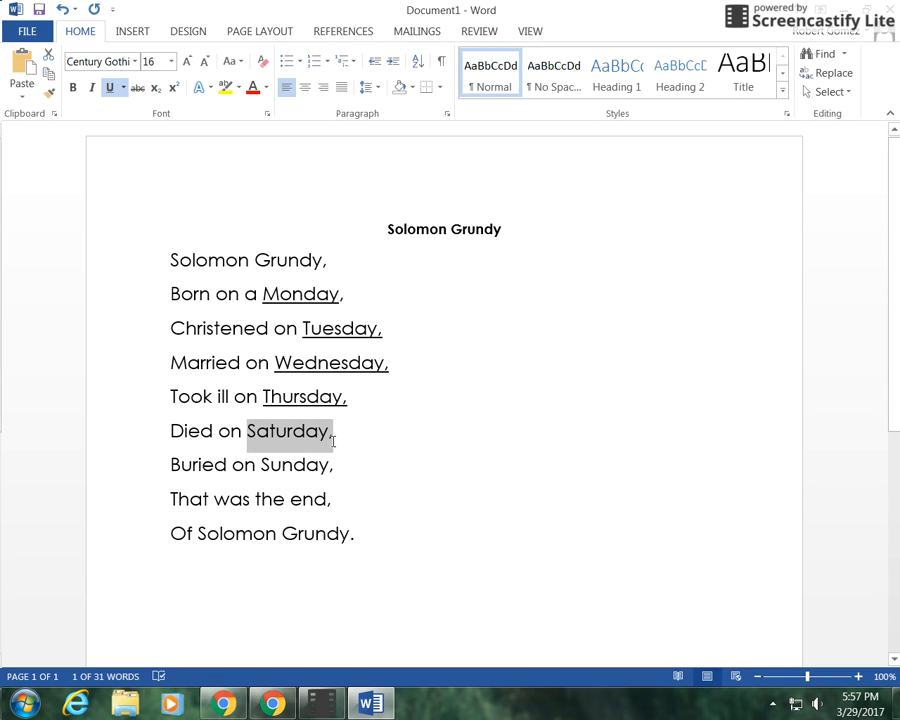
key("ctrl+u")
left_click_drag(260, 465, 334, 472)
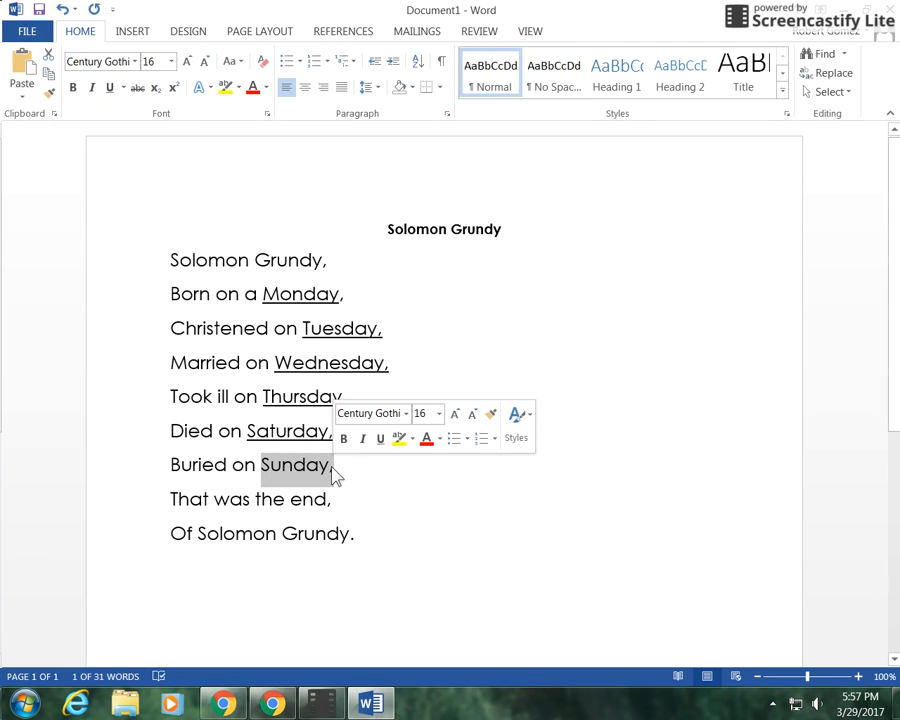
left_click(380, 440)
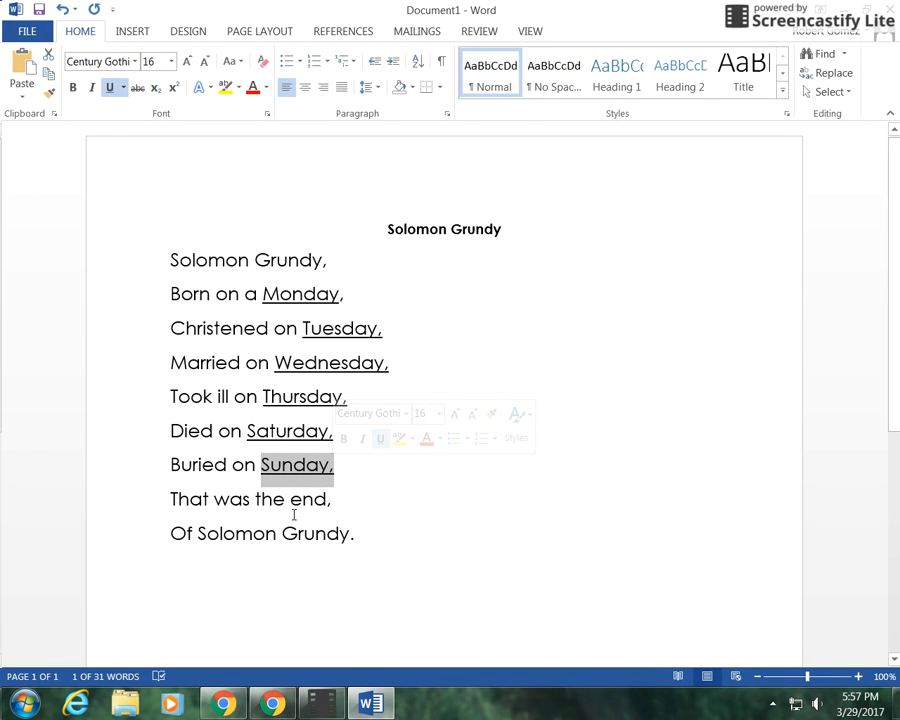
left_click(326, 502)
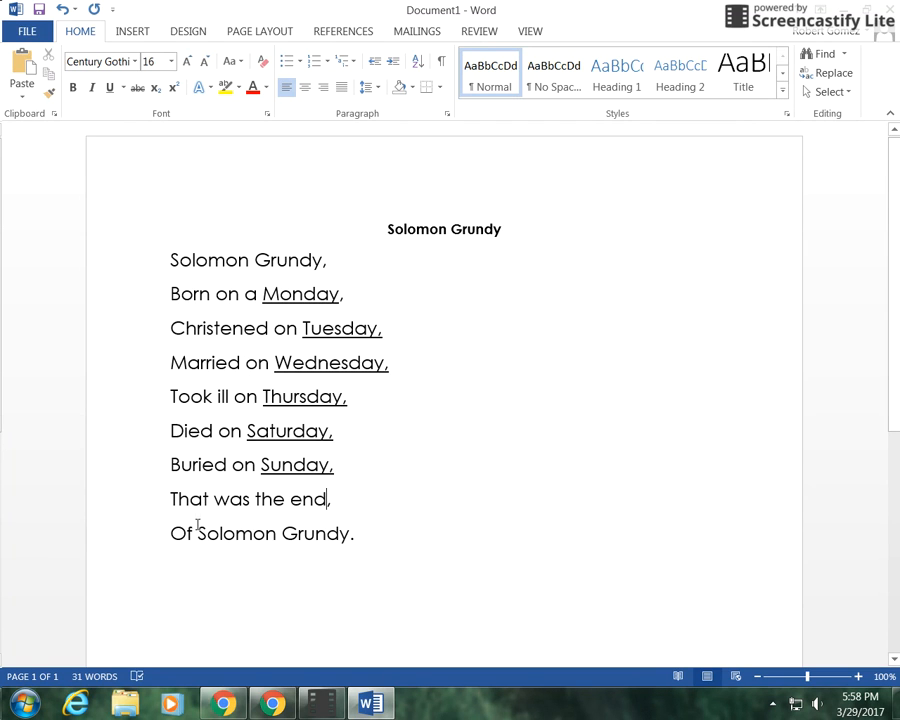
Step: Make the words 'Solomon Grundy.' in the final line bold
left_click_drag(199, 537, 392, 557)
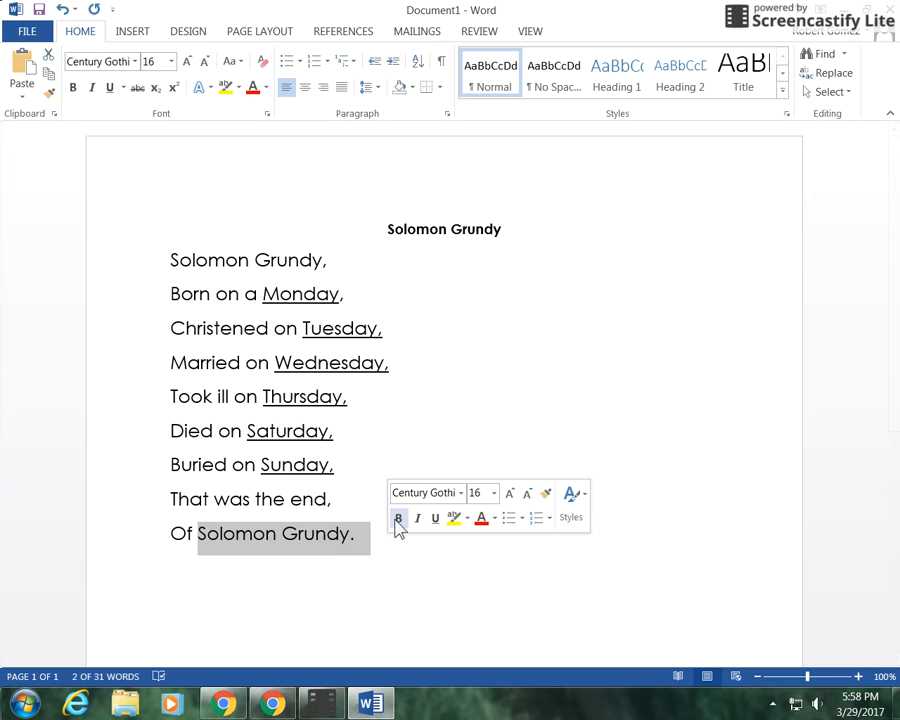
left_click(399, 518)
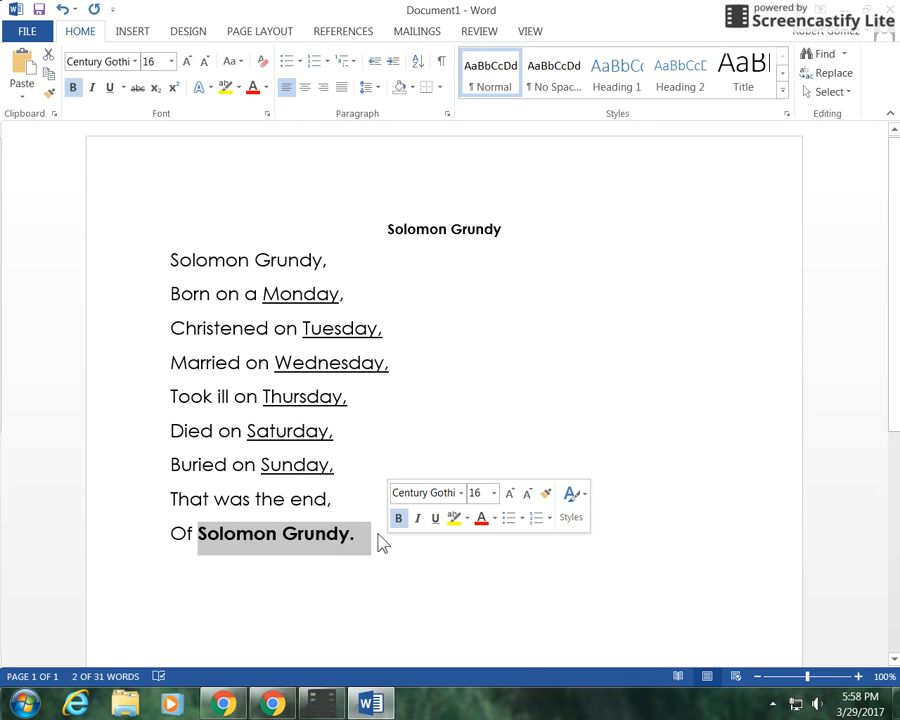
left_click(376, 536)
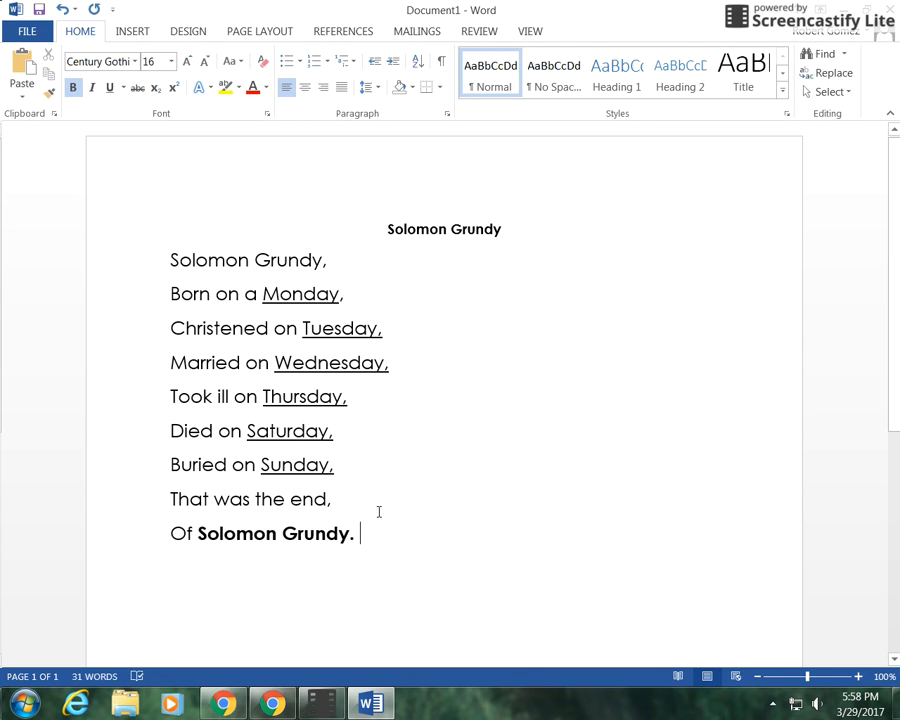
Step: Enlarge the title 'Solomon Grundy' to 18 pt and make it italic
left_click(391, 308)
left_click_drag(388, 229, 503, 238)
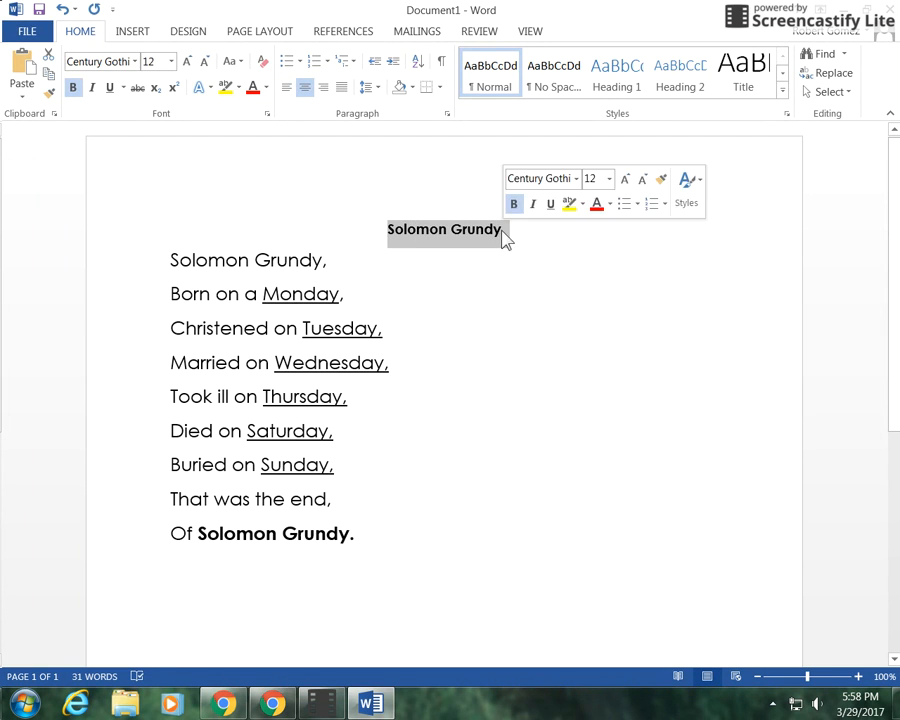
left_click(171, 62)
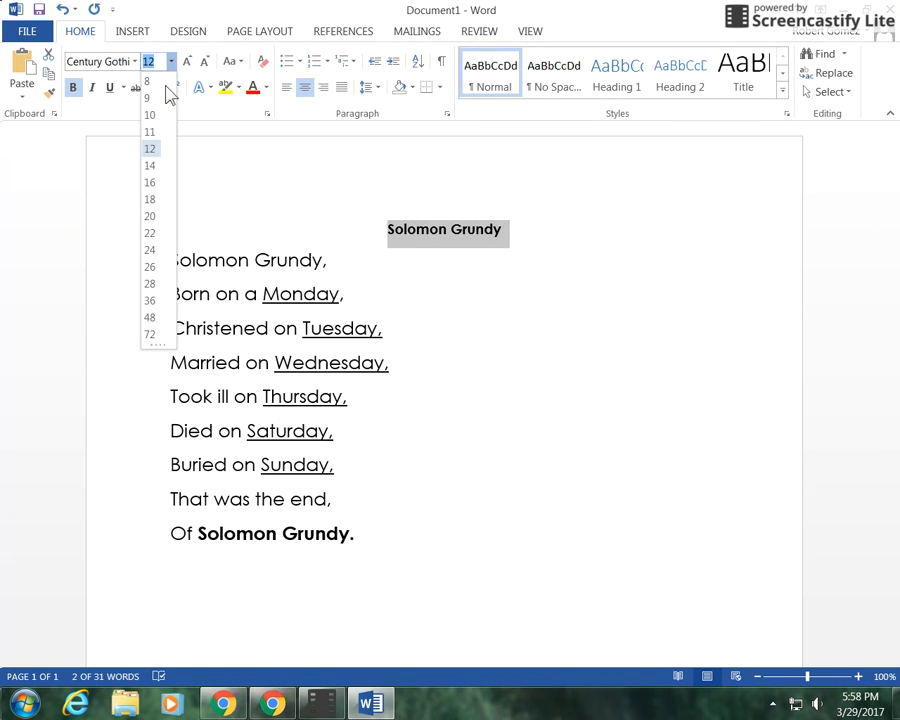
left_click(157, 205)
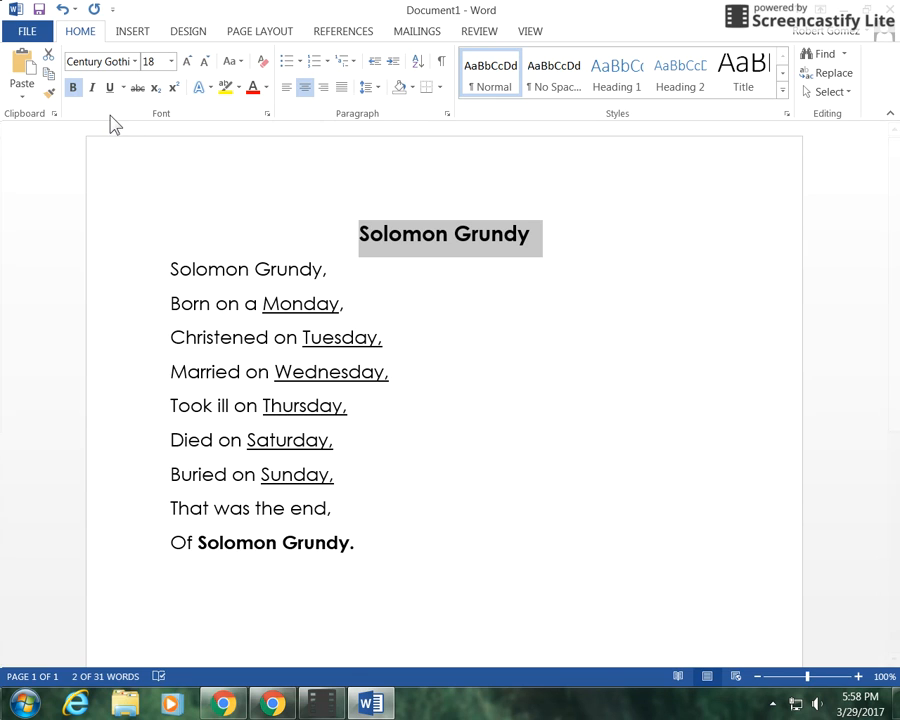
left_click(93, 88)
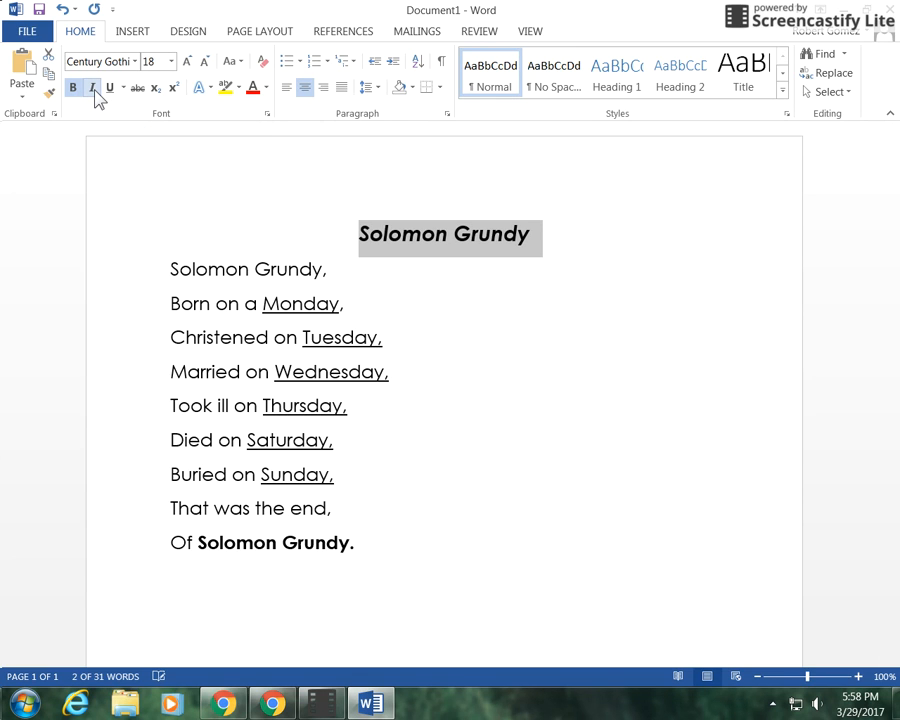
left_click(440, 389)
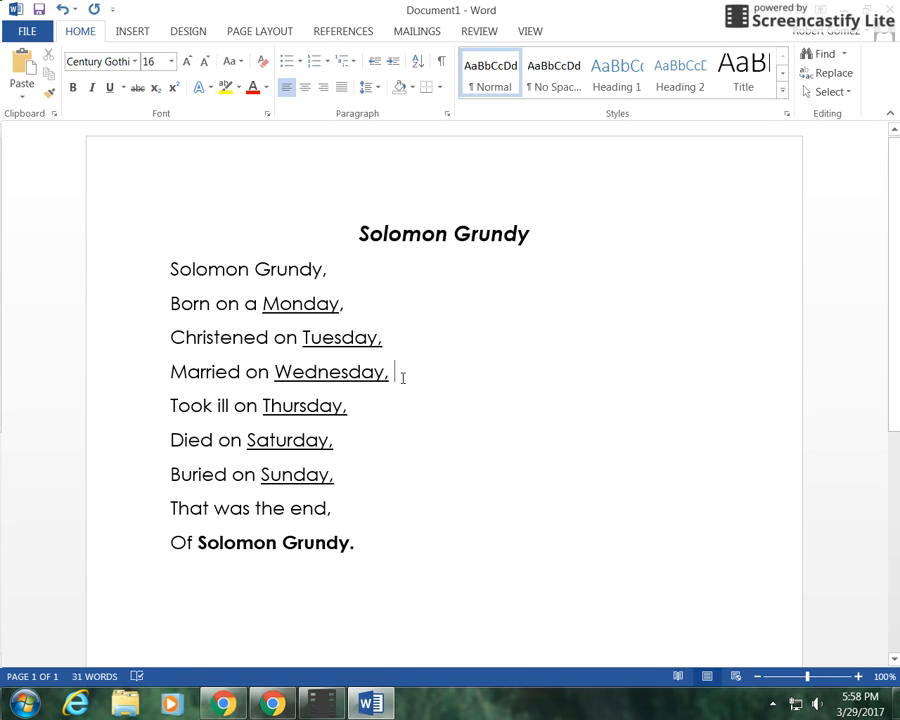
Step: Save the document as 'Solomon Grundy' in the 'document' folder inside the q4 2017 class folder in Documents
left_click(378, 554)
key("ctrl+s")
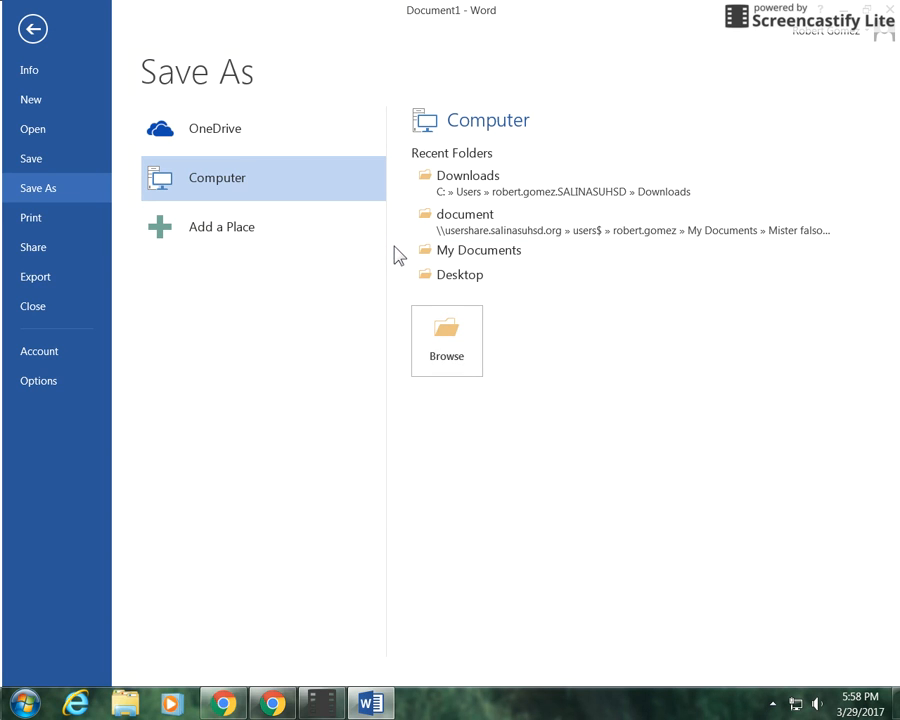
left_click(482, 257)
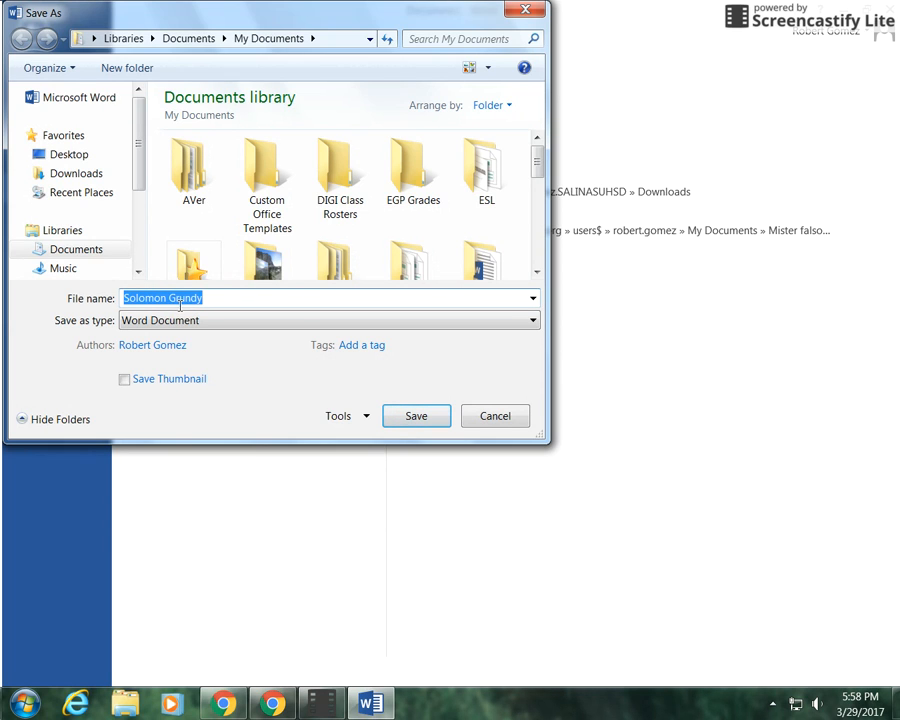
left_click(90, 256)
scroll(117, 246, "down", 1)
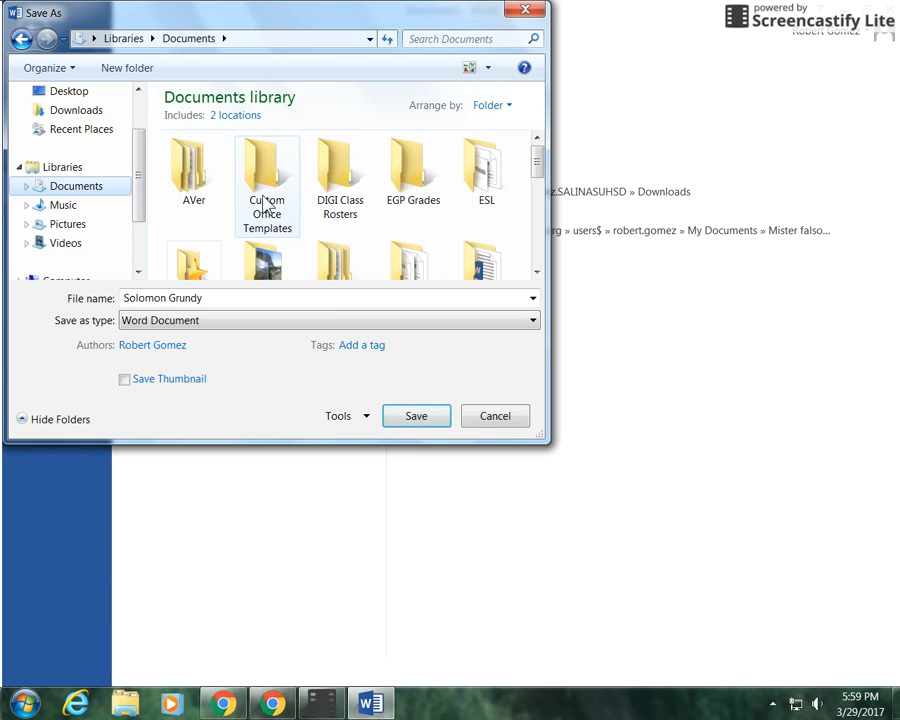
left_click_drag(533, 182, 534, 238)
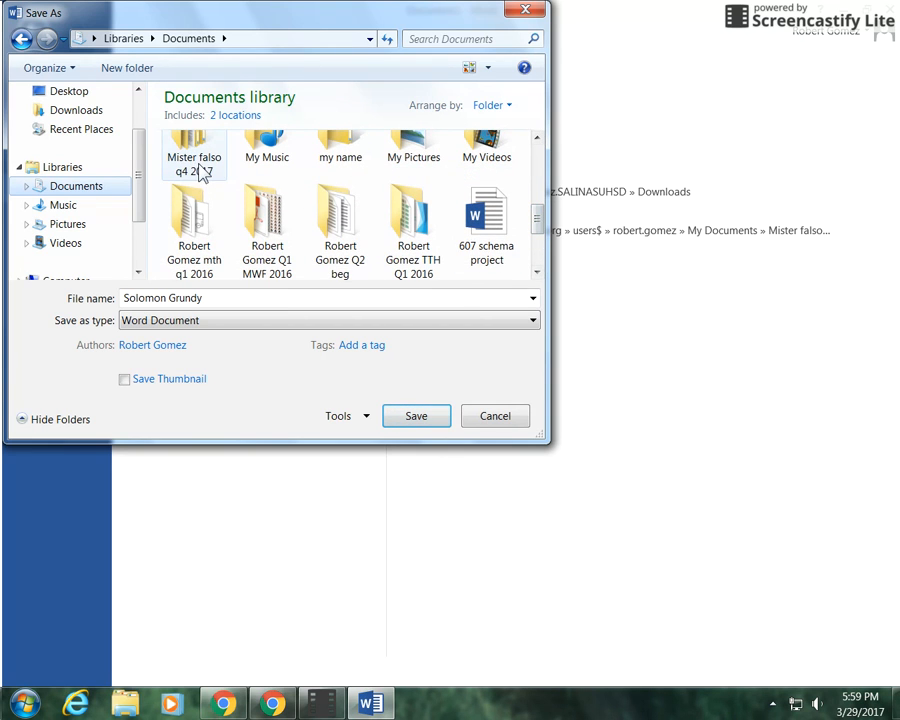
scroll(200, 185, "up", 1)
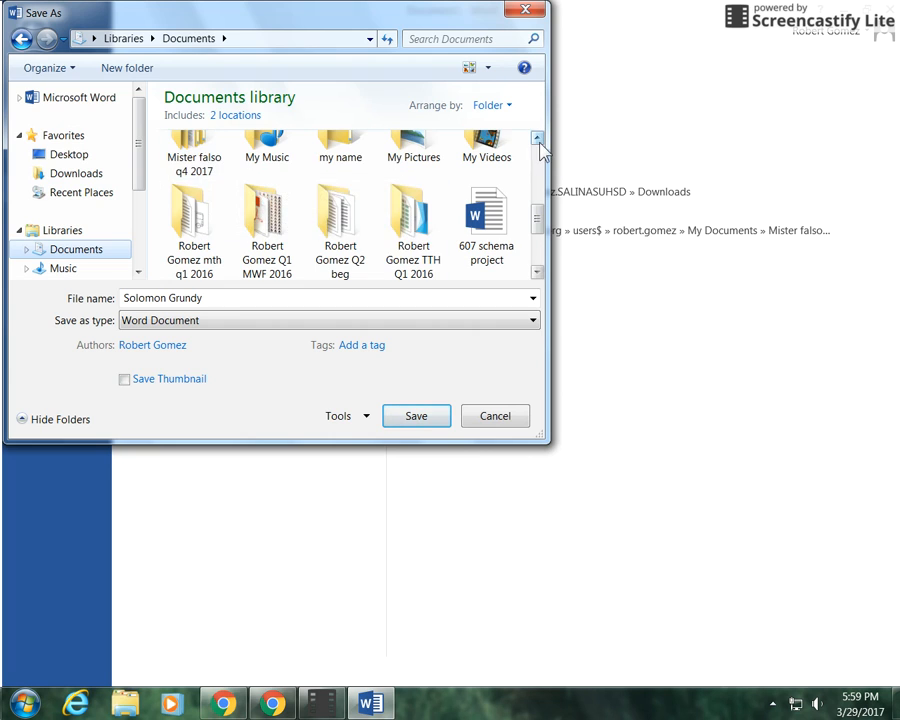
left_click(537, 139)
double_click(194, 176)
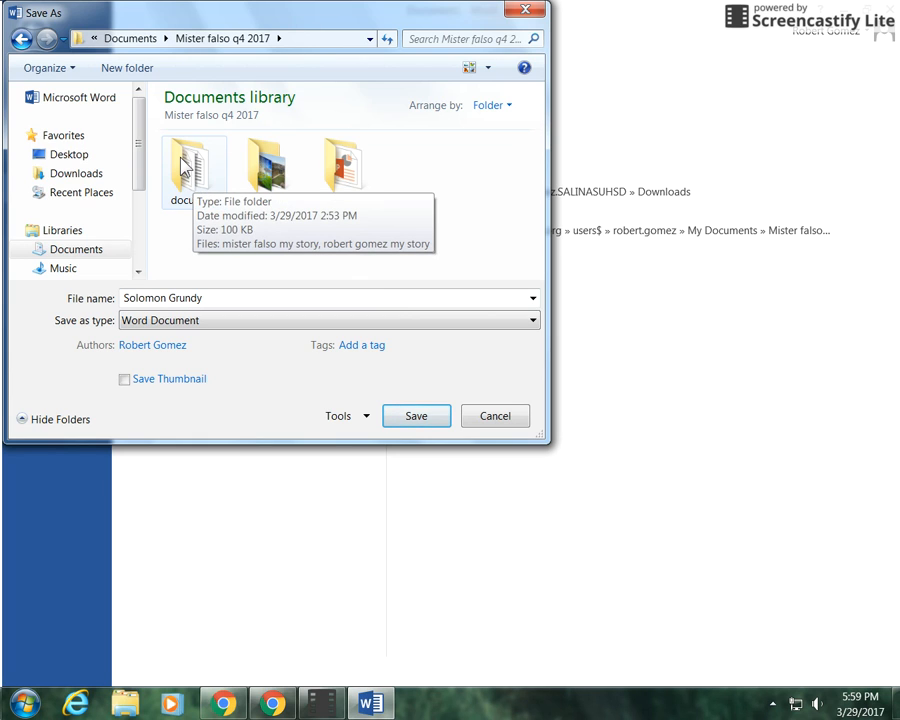
double_click(184, 168)
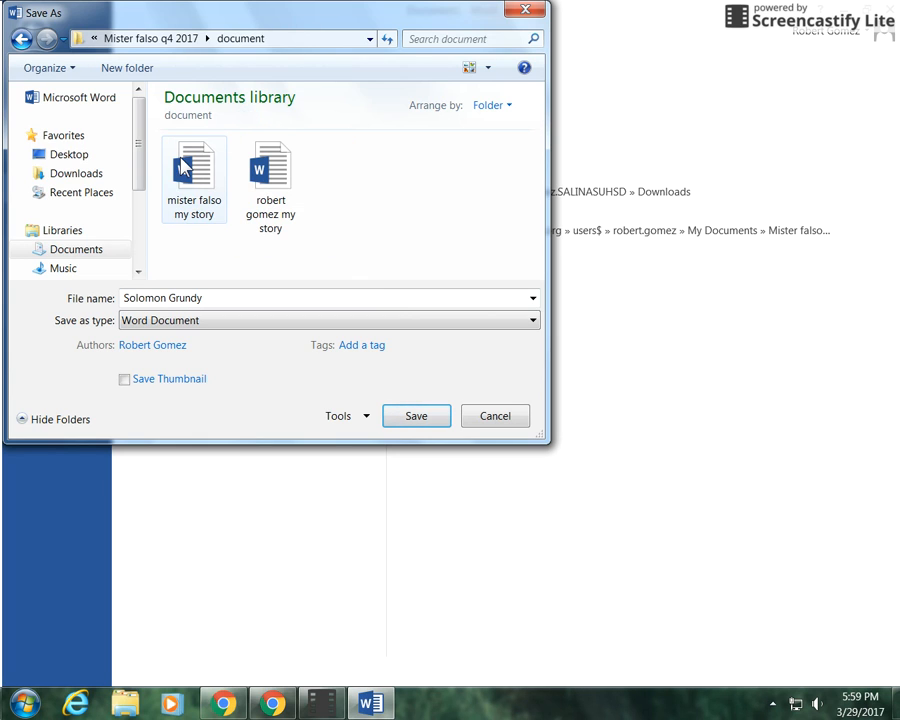
left_click(426, 424)
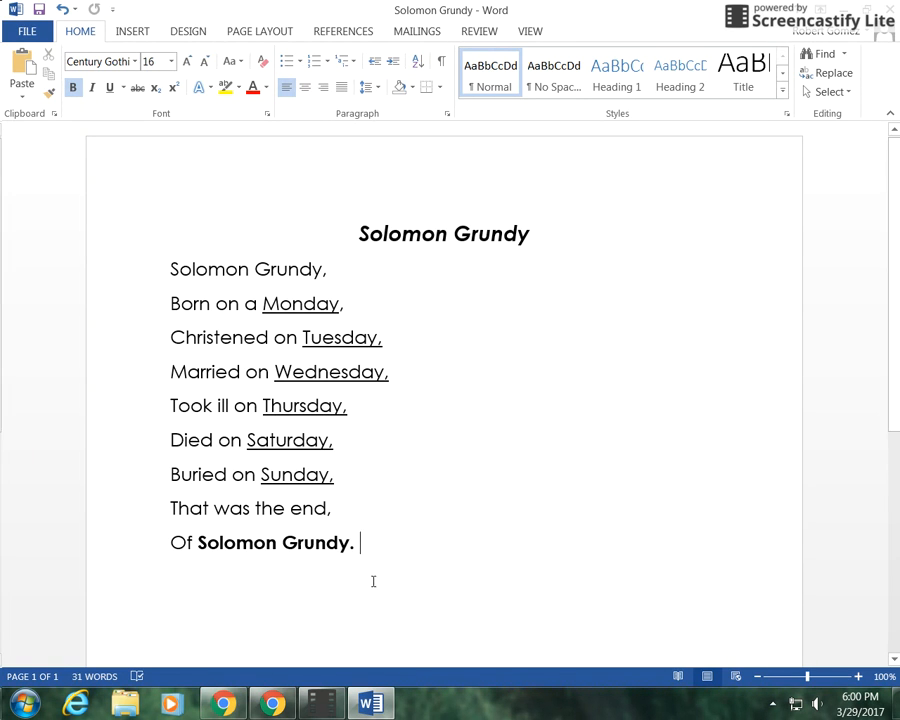
left_click(330, 695)
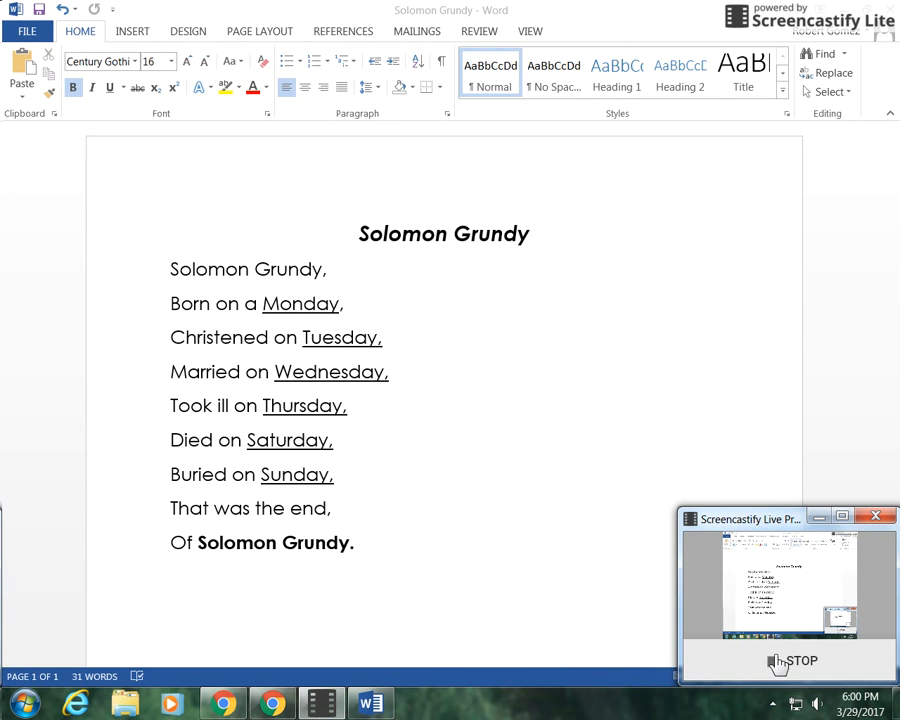